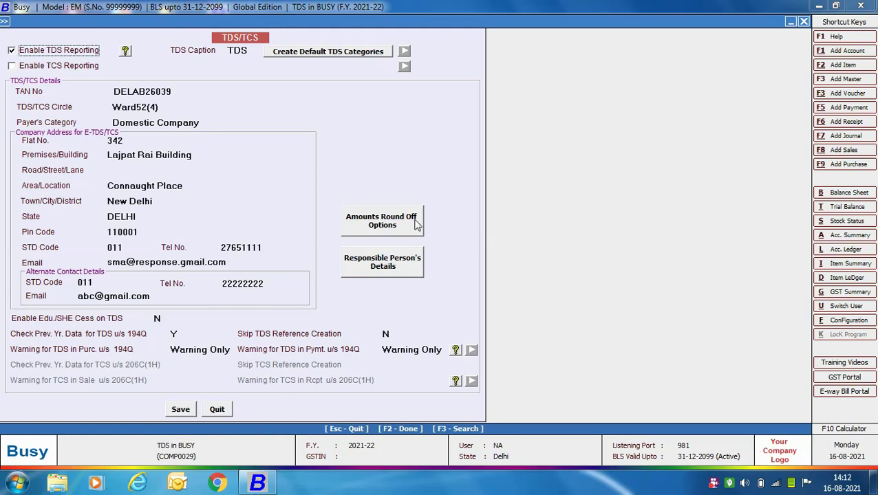
Step: Configure the TDS/TCS amount round-off as Always Upper and confirm the round-off configuration
{"action": "left_click", "coordinate": [364, 226]}
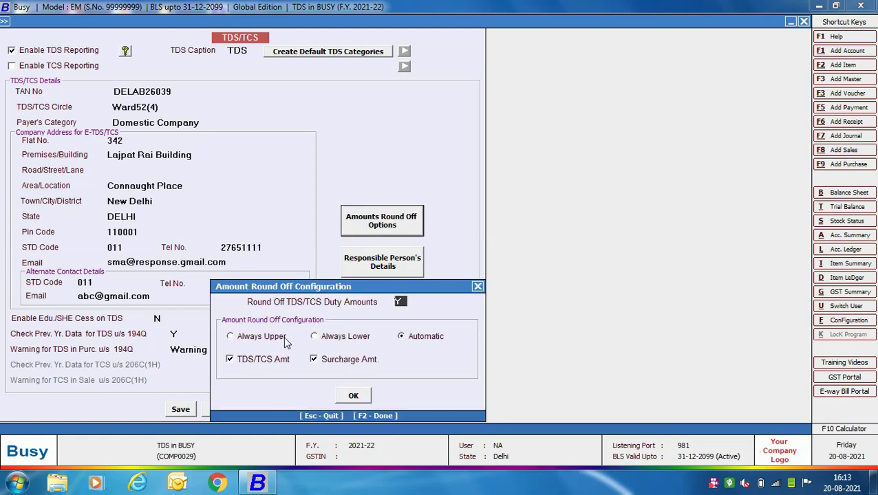
{"action": "left_click", "coordinate": [231, 337]}
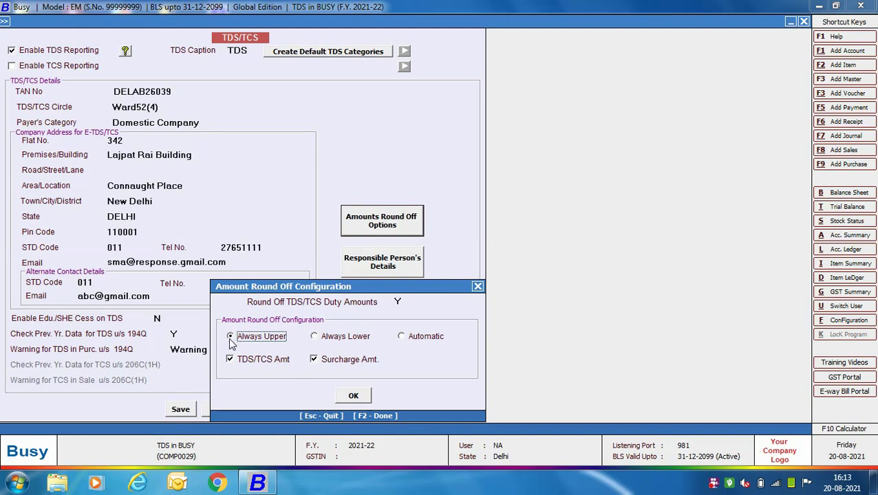
{"action": "left_click", "coordinate": [365, 397]}
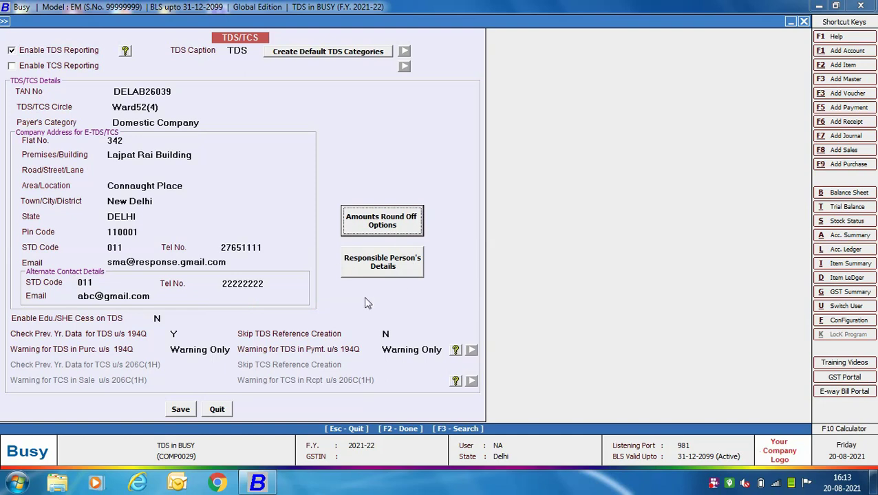
Step: Check the responsible person's details, save the TDS/TCS settings and leave the features configuration
{"action": "left_click", "coordinate": [377, 259]}
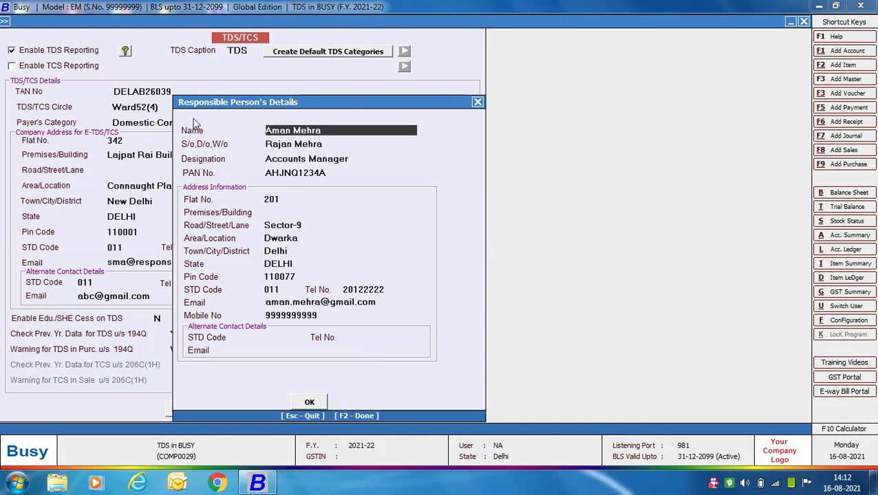
{"action": "left_click", "coordinate": [477, 102]}
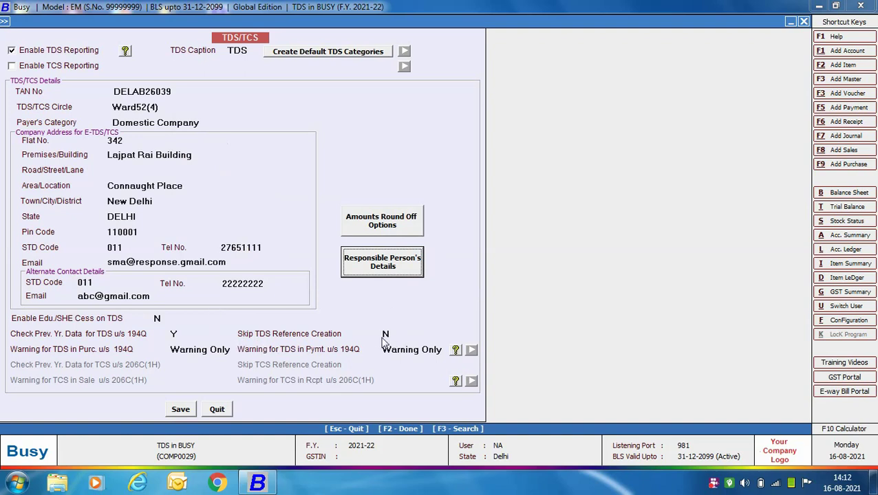
{"action": "left_click", "coordinate": [181, 409]}
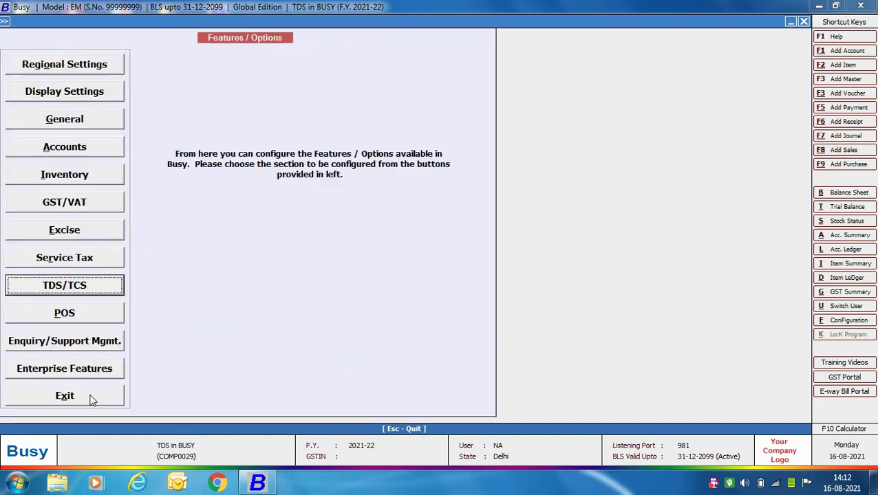
{"action": "left_click", "coordinate": [88, 397]}
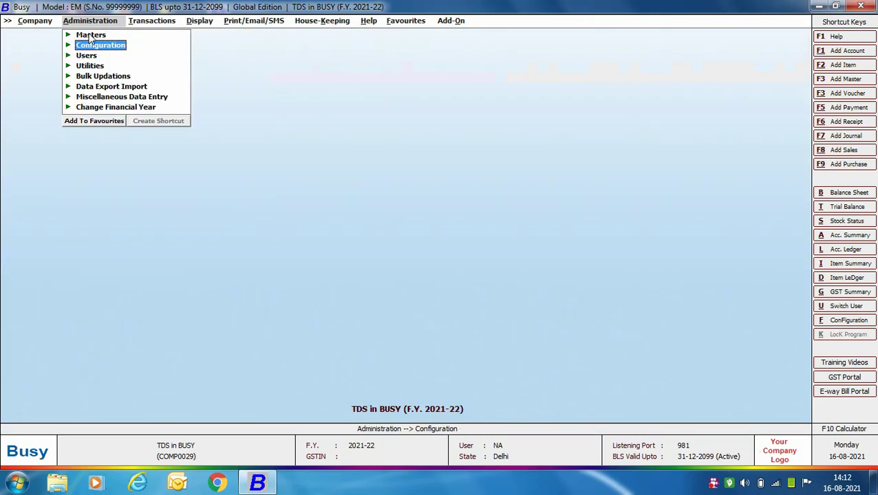
Step: Open the TDS category master Contracts to Others for modification
{"action": "left_click", "coordinate": [91, 35]}
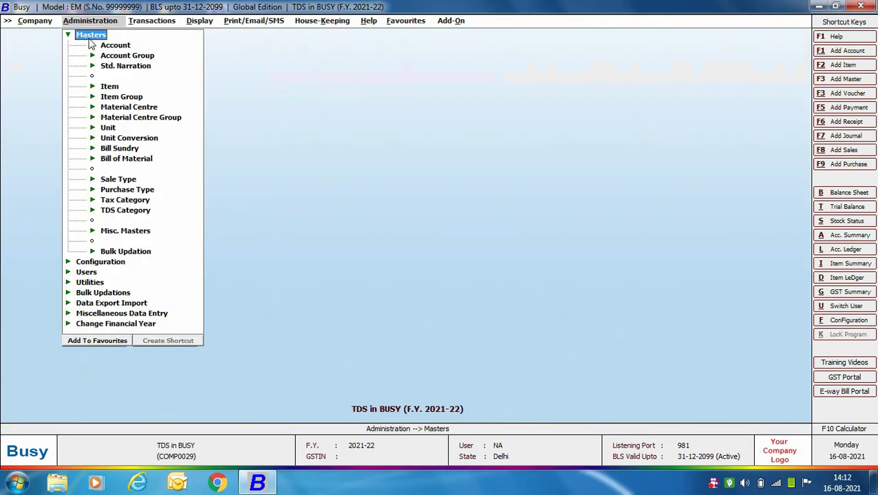
{"action": "left_click", "coordinate": [110, 210]}
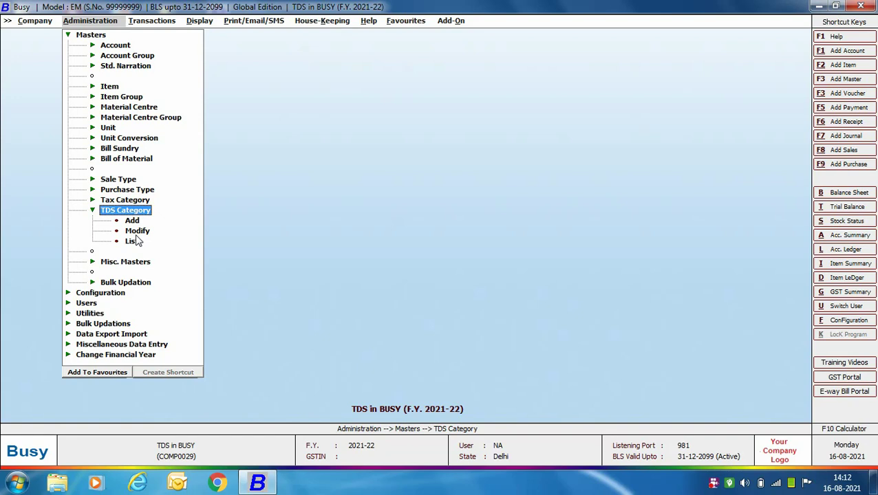
{"action": "double_click", "coordinate": [134, 231]}
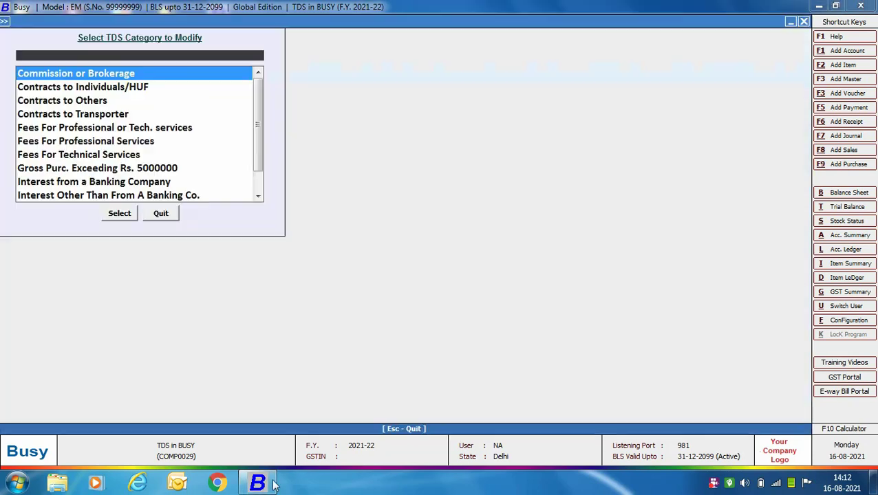
{"action": "type", "text": "co"}
{"action": "key", "text": "Down"}
{"action": "key", "text": "Down"}
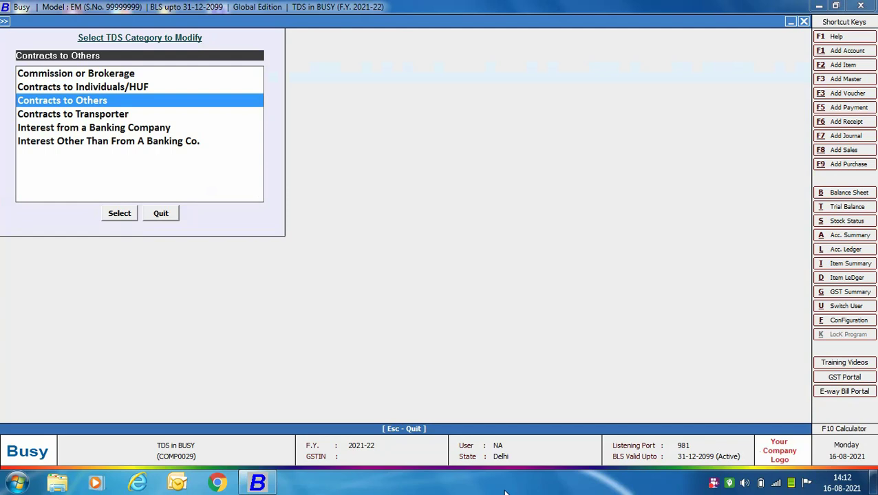
{"action": "key", "text": "Return"}
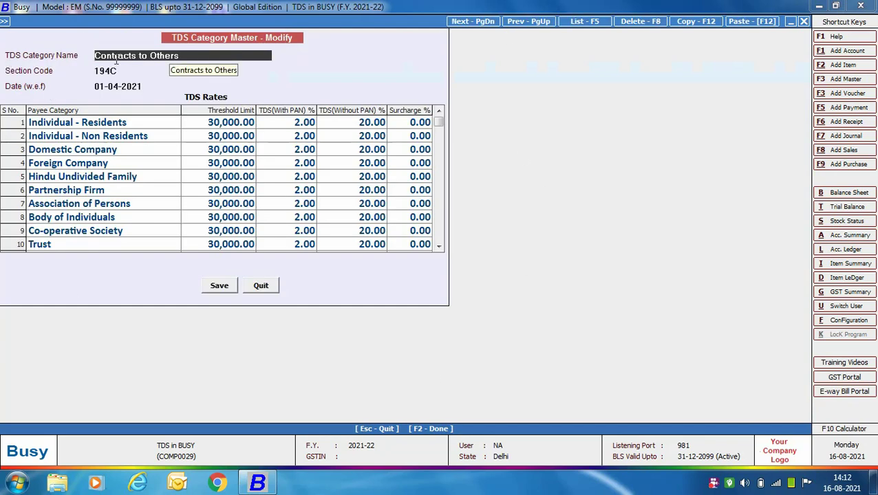
Step: Review the section code, effective date, threshold limit, TDS rates and surcharge of Contracts to Others, and close it without saving
{"action": "key", "text": "Return"}
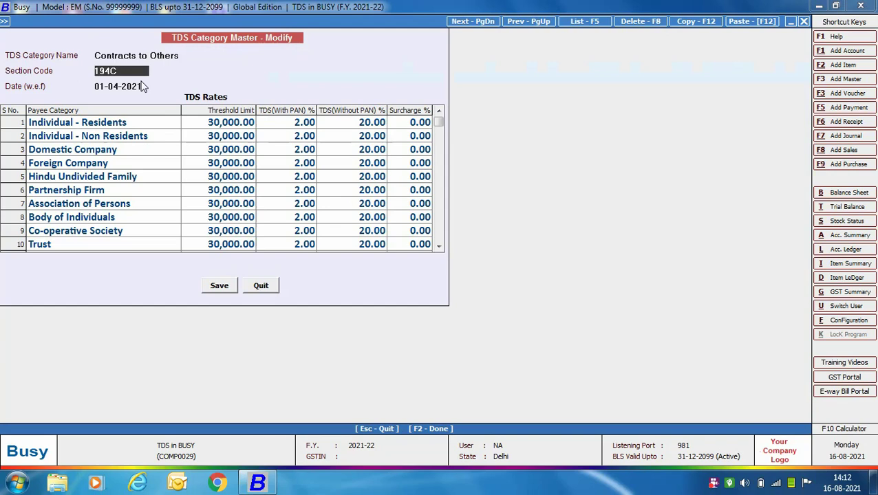
{"action": "key", "text": "Return"}
{"action": "key", "text": "Return"}
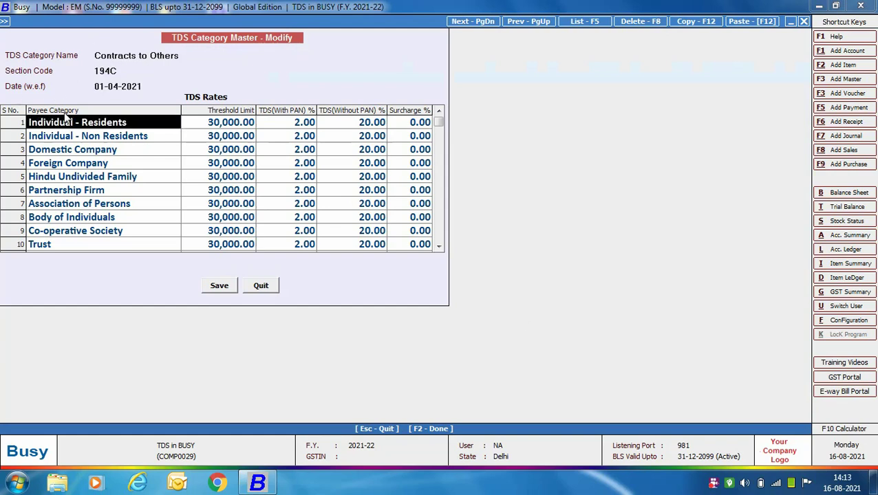
{"action": "left_click", "coordinate": [223, 128]}
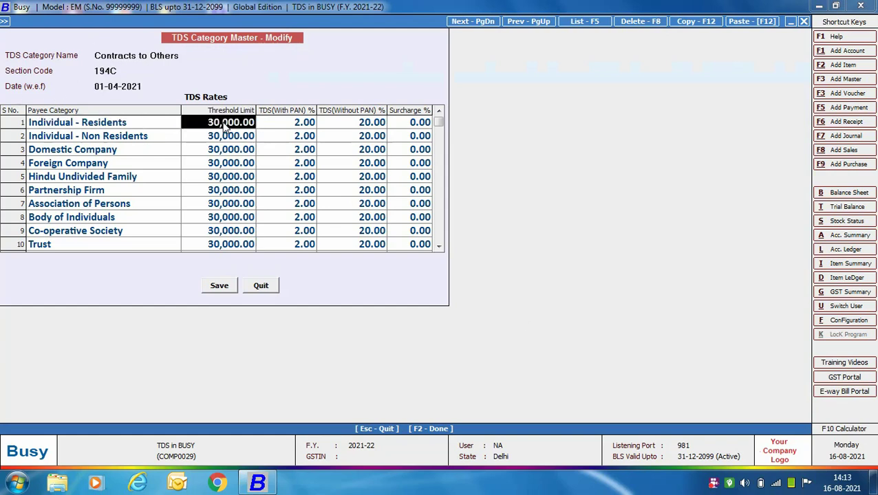
{"action": "key", "text": "Return"}
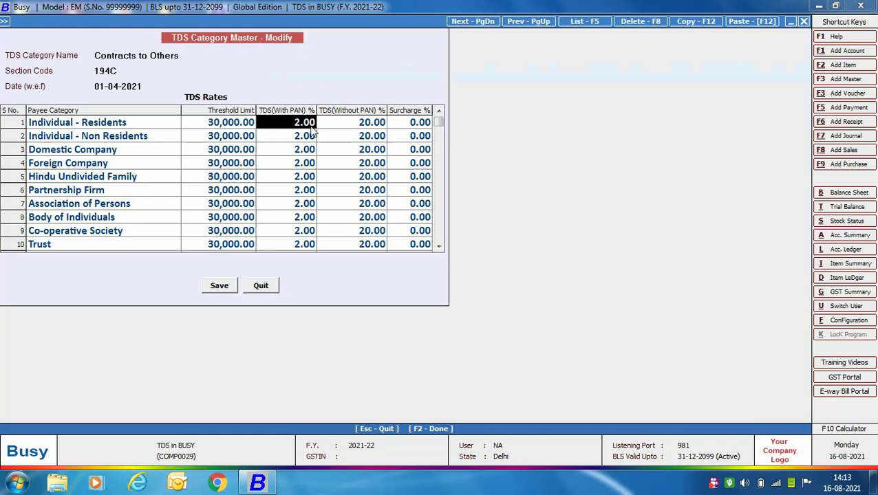
{"action": "key", "text": "Return"}
{"action": "key", "text": "Return"}
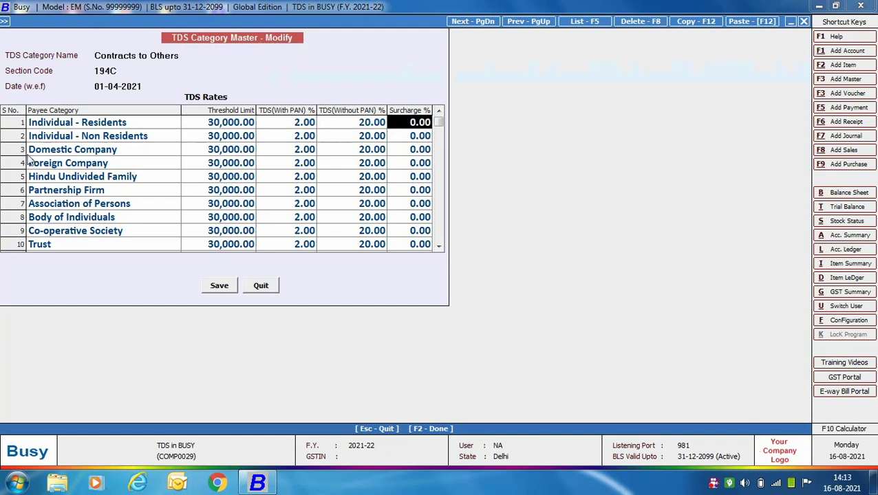
{"action": "left_click", "coordinate": [261, 288]}
{"action": "left_click", "coordinate": [158, 214]}
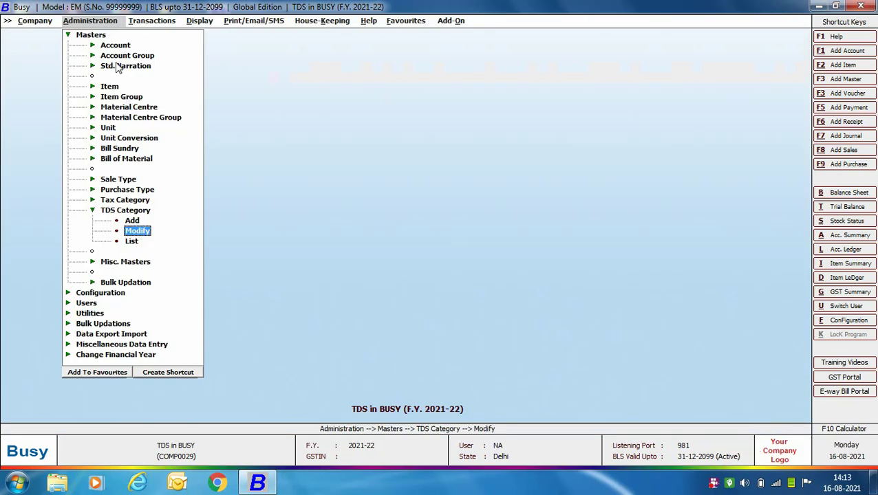
Step: Open the account master TDS (Contracts to Others) for modification
{"action": "left_click", "coordinate": [116, 47]}
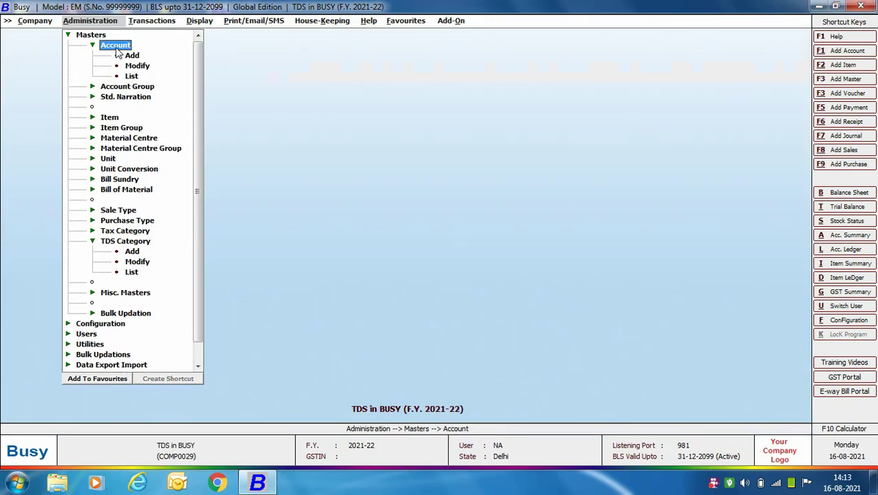
{"action": "left_click", "coordinate": [135, 68]}
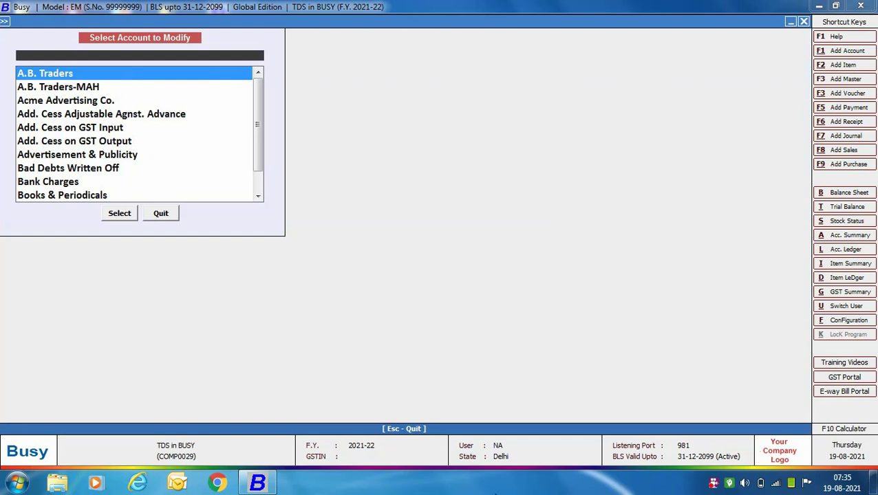
{"action": "type", "text": "TDS"}
{"action": "key", "text": "Down"}
{"action": "key", "text": "Down"}
{"action": "key", "text": "Down"}
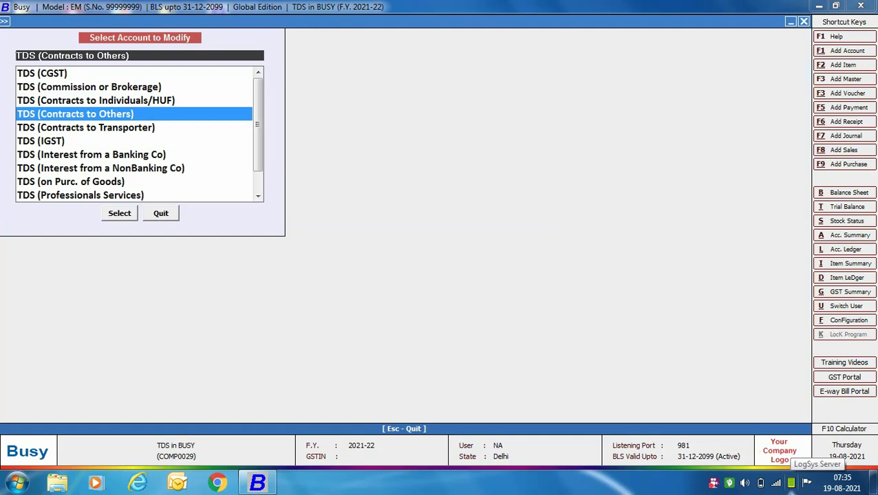
{"action": "key", "text": "Return"}
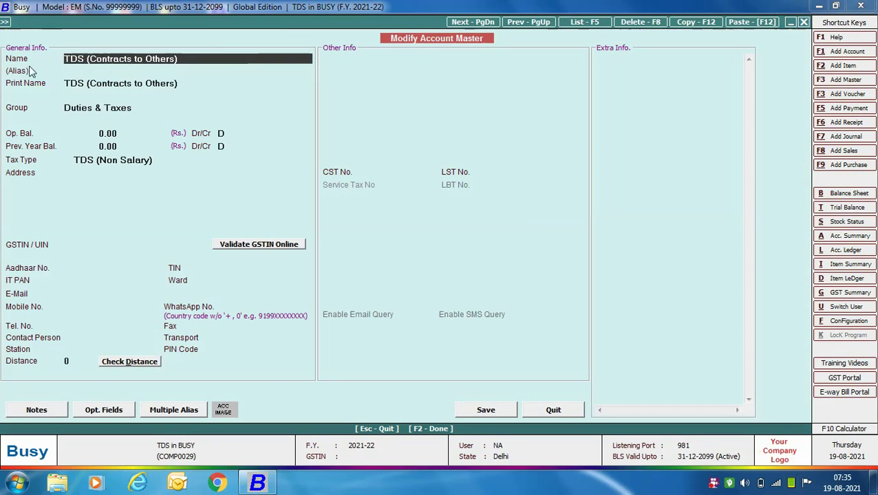
Step: Keep the group Duties & Taxes, tax type TDS (Non Salary) and TDS category Contracts to Others, and save the account
{"action": "key", "text": "Return"}
{"action": "key", "text": "Return"}
{"action": "key", "text": "Return"}
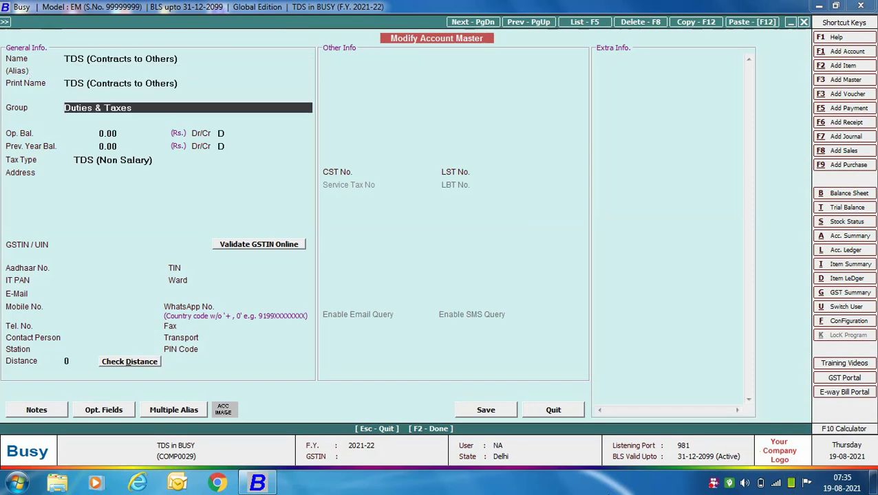
{"action": "key", "text": "Return"}
{"action": "key", "text": "Return"}
{"action": "key", "text": "Return"}
{"action": "key", "text": "Return"}
{"action": "key", "text": "Return"}
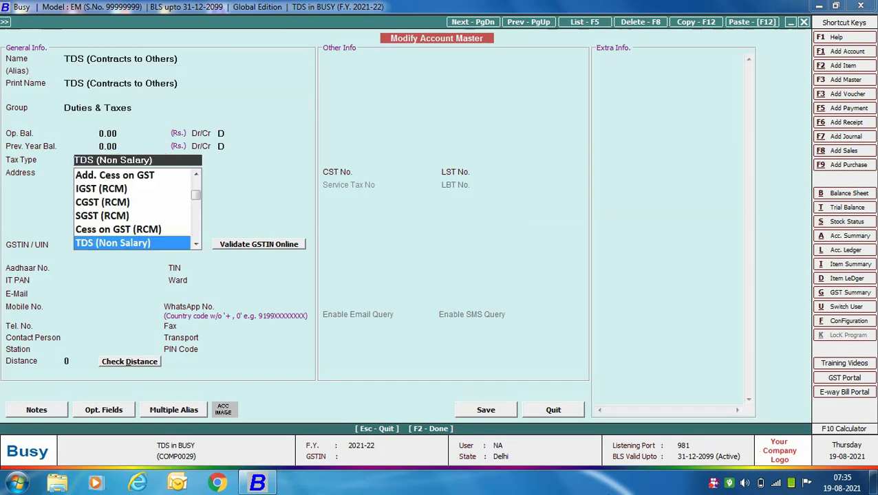
{"action": "key", "text": "Return"}
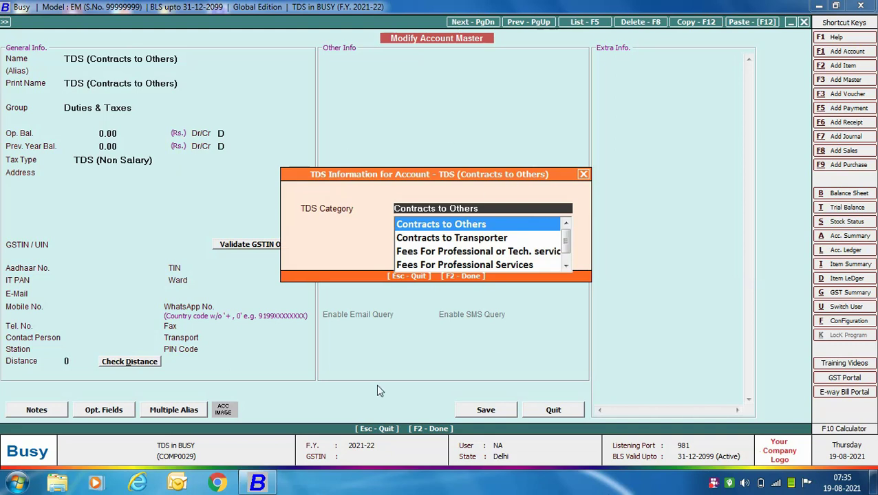
{"action": "key", "text": "Return"}
{"action": "key", "text": "Return"}
{"action": "key", "text": "F2"}
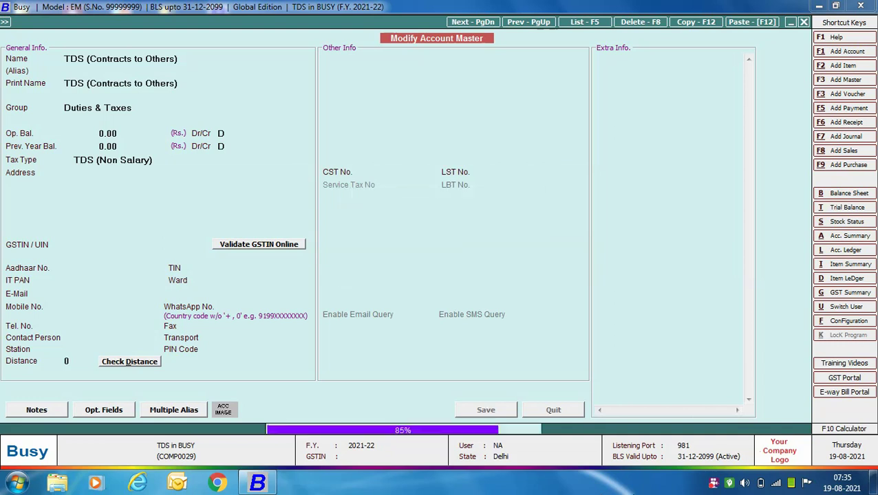
Step: Open the Acme Advertising Co. account for modification and bring up its TDS/TCS information, keeping the group Sundry Creditors
{"action": "type", "text": "ac"}
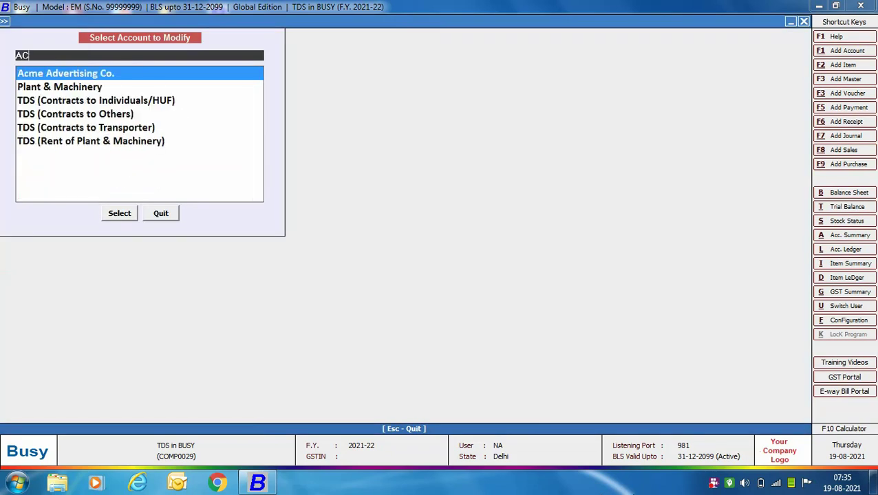
{"action": "key", "text": "Return"}
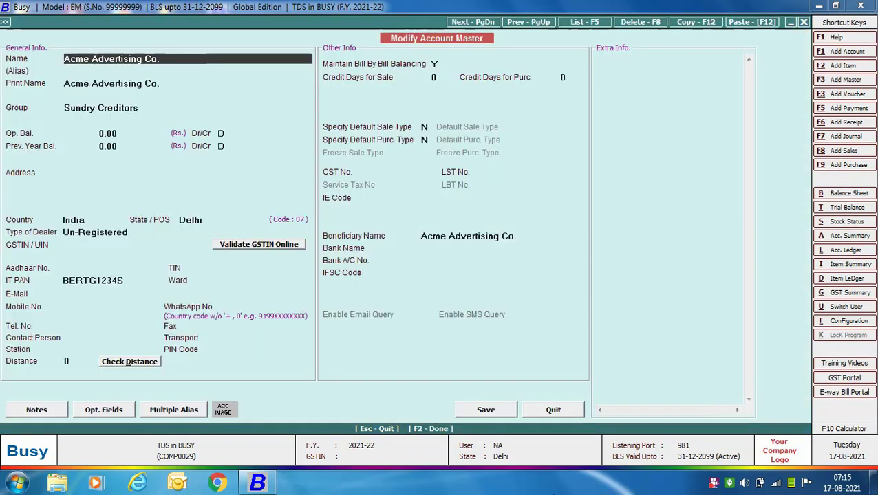
{"action": "key", "text": "Return"}
{"action": "key", "text": "Return"}
{"action": "key", "text": "Return"}
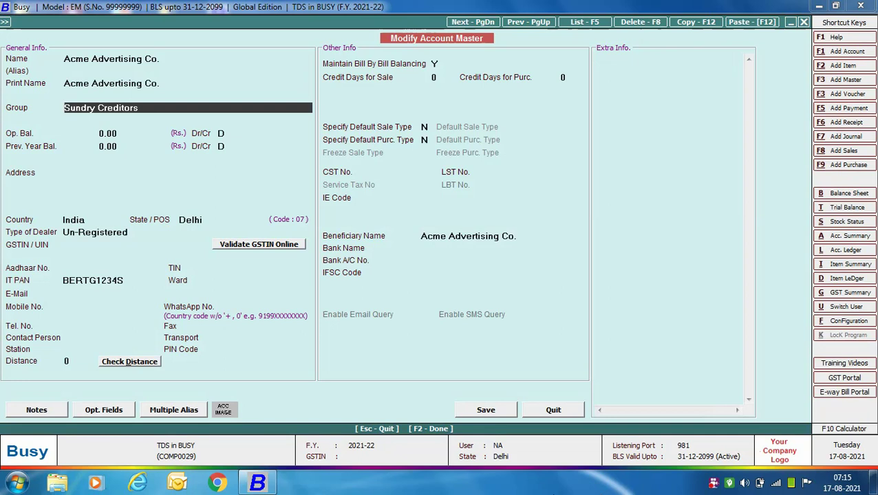
{"action": "key", "text": "Return"}
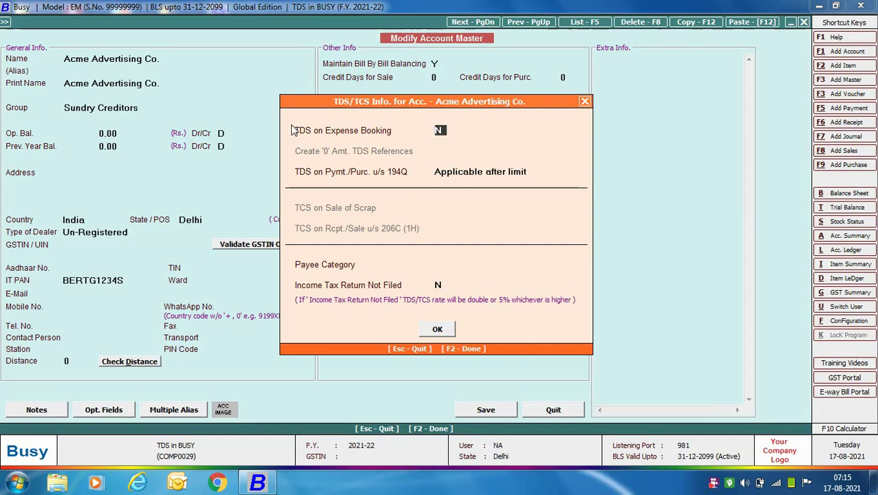
Step: Set TDS on Expense Booking to Y, keep Create '0' Amt. TDS References at N, and set TDS u/s 194Q to Not Applicable
{"action": "type", "text": "Y"}
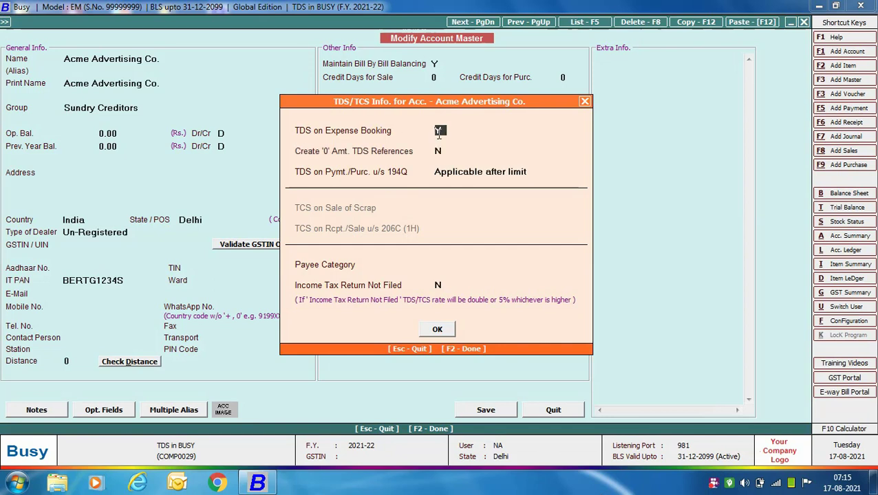
{"action": "key", "text": "Return"}
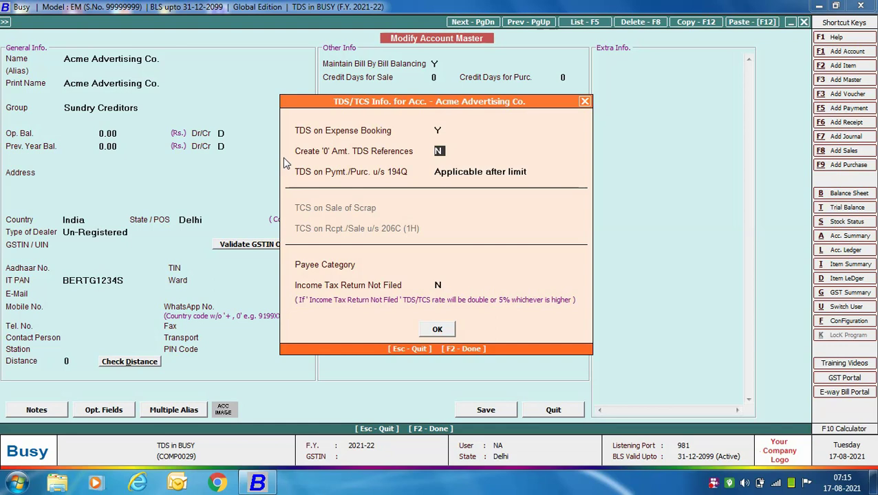
{"action": "key", "text": "Return"}
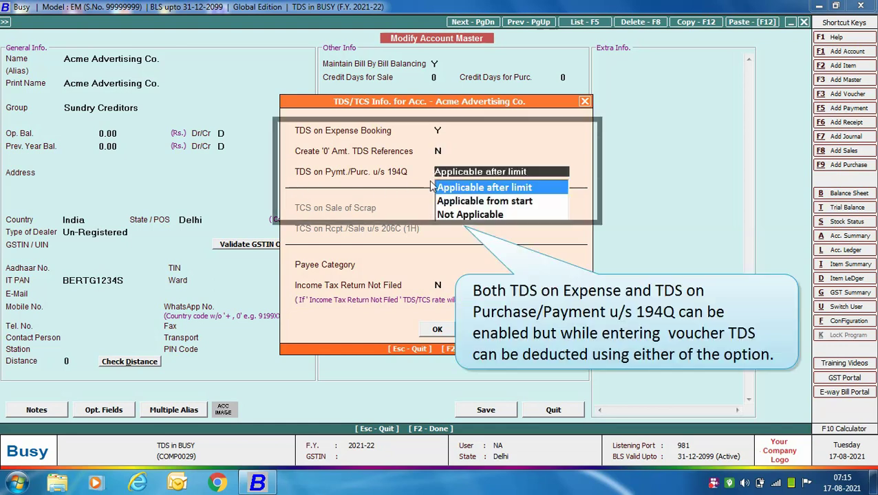
{"action": "key", "text": "Down"}
{"action": "key", "text": "Down"}
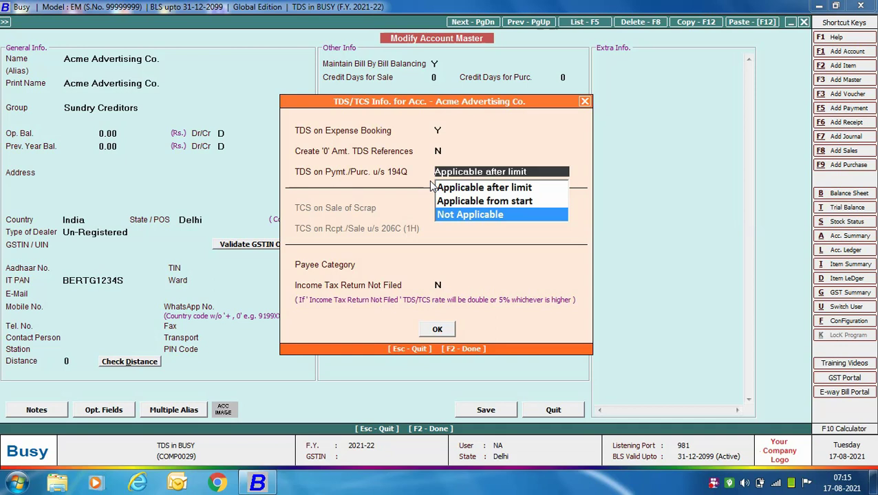
{"action": "key", "text": "Return"}
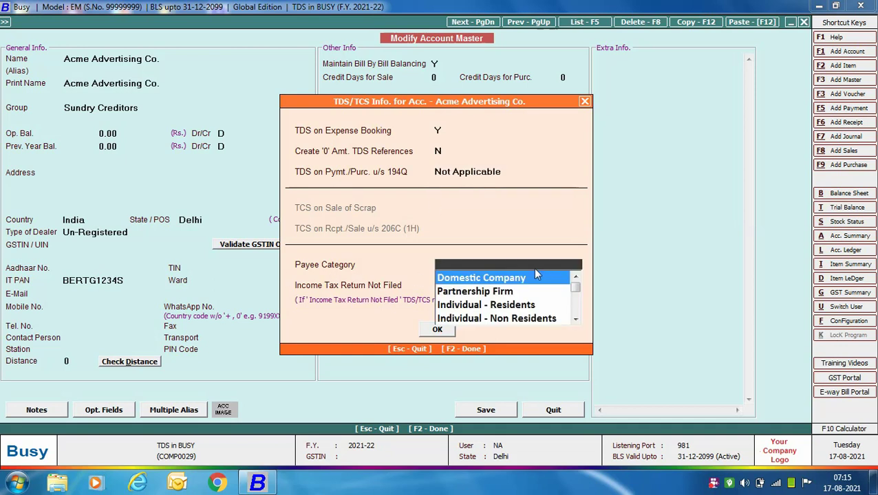
Step: Set the payee category to Domestic Company and Income Tax Return Not Filed to Y, and save the Acme Advertising Co. account
{"action": "key", "text": "Return"}
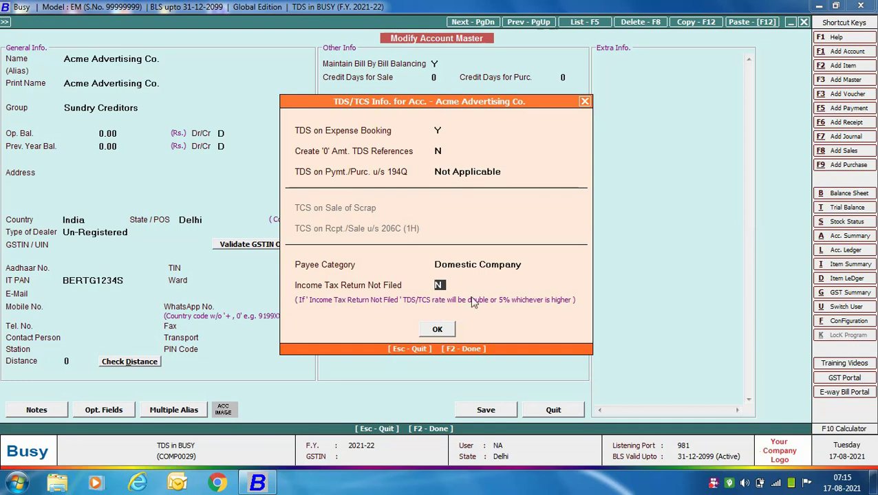
{"action": "type", "text": "Y"}
{"action": "left_click", "coordinate": [448, 330]}
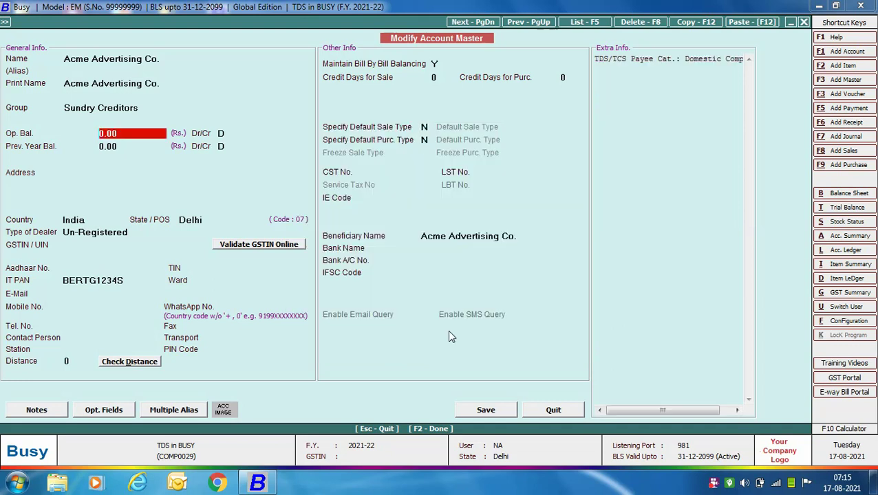
{"action": "left_click", "coordinate": [483, 413]}
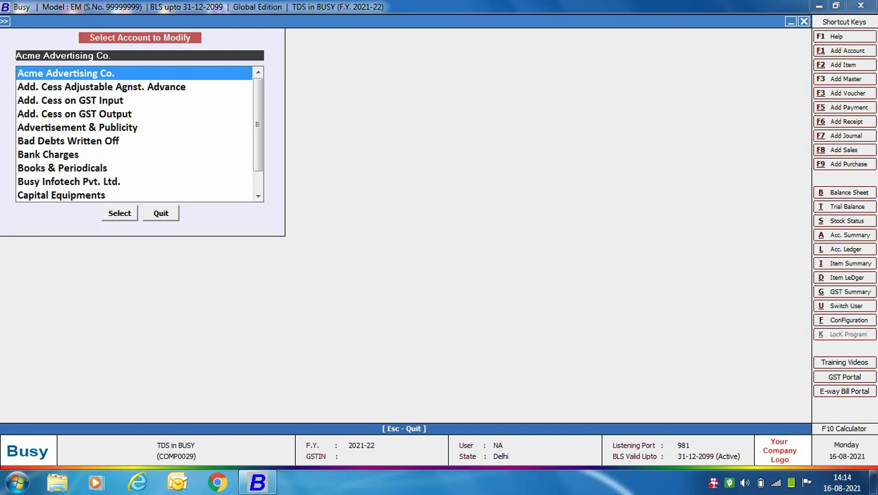
Step: Open the Advertisement & Publicity account for modification and bring up its TDS information, keeping the group Expenses (Indirect/Admn.)
{"action": "type", "text": "adv"}
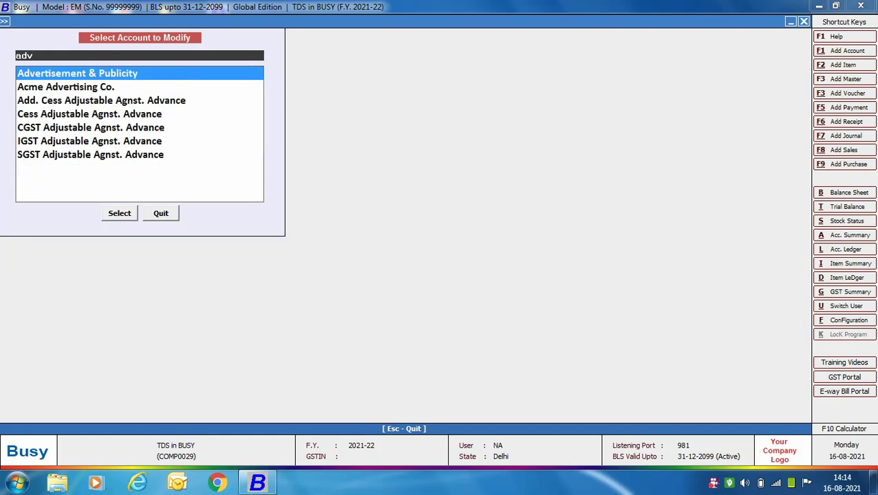
{"action": "key", "text": "Return"}
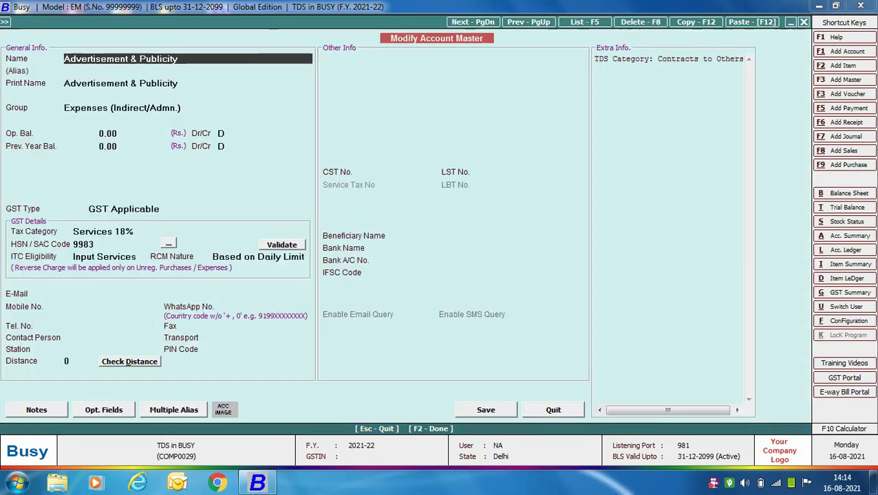
{"action": "key", "text": "Return"}
{"action": "key", "text": "Return"}
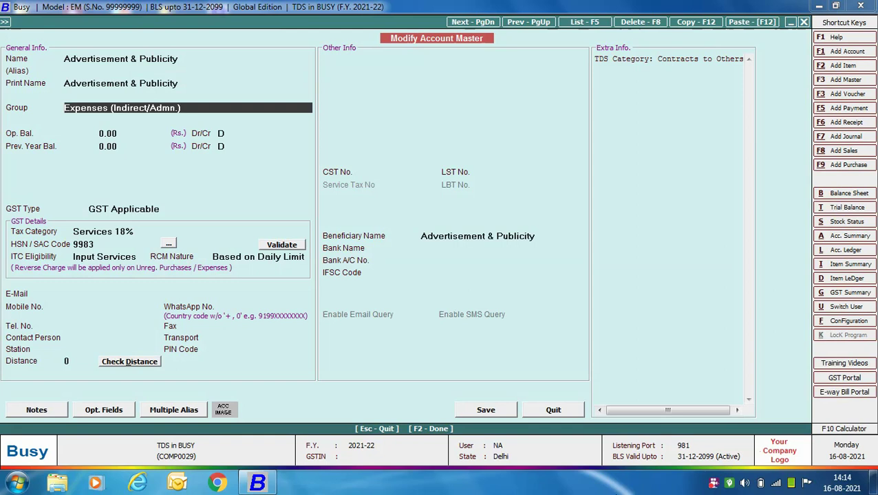
{"action": "key", "text": "Return"}
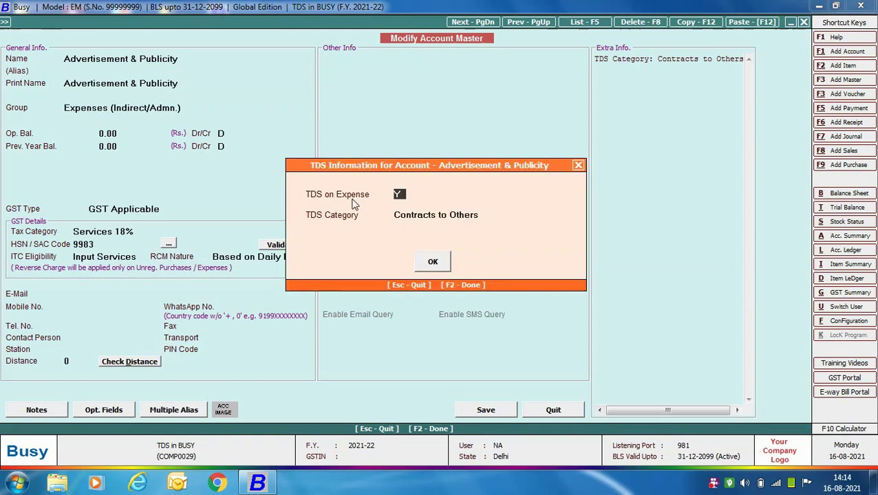
Step: Keep TDS on Expense at Y and the TDS category Contracts to Others, then save the account and leave account modification
{"action": "key", "text": "Return"}
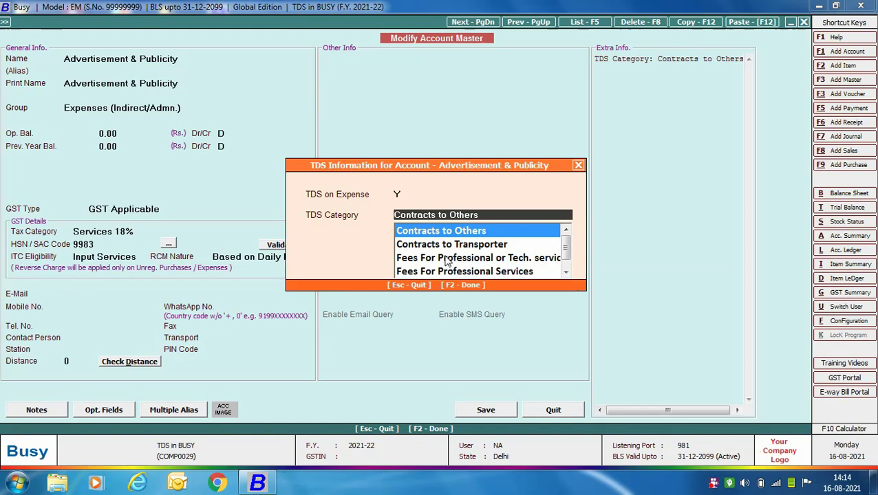
{"action": "key", "text": "Return"}
{"action": "key", "text": "Return"}
{"action": "key", "text": "F2"}
{"action": "key", "text": "Return"}
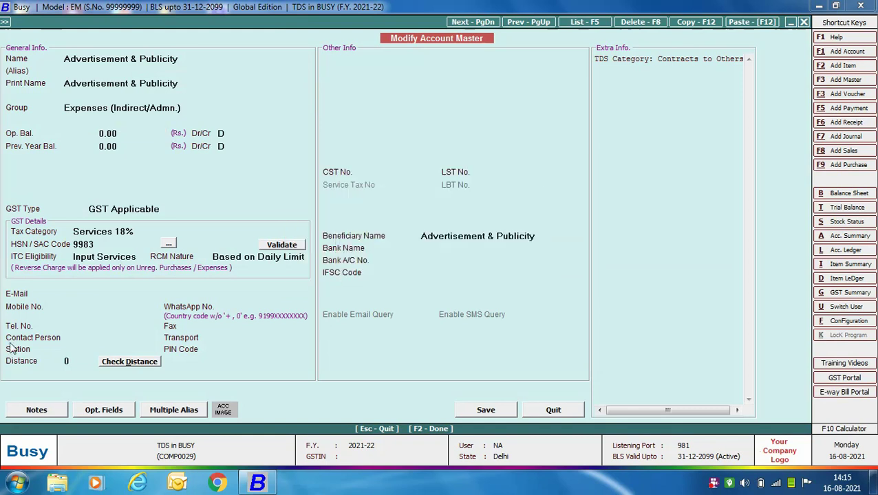
{"action": "key", "text": "Escape"}
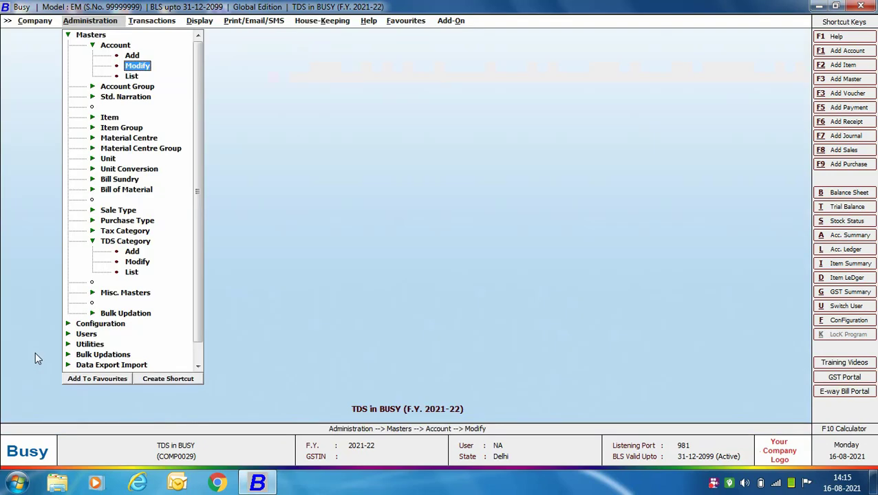
Step: Start adding a new journal voucher
{"action": "key", "text": "Escape"}
{"action": "key", "text": "Escape"}
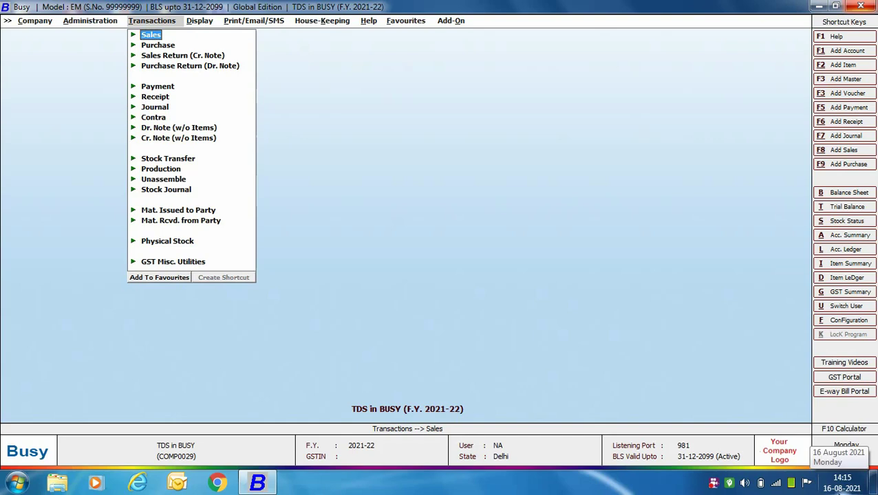
{"action": "key", "text": "Down"}
{"action": "key", "text": "Down"}
{"action": "key", "text": "Down"}
{"action": "key", "text": "Down"}
{"action": "key", "text": "Down"}
{"action": "key", "text": "Down"}
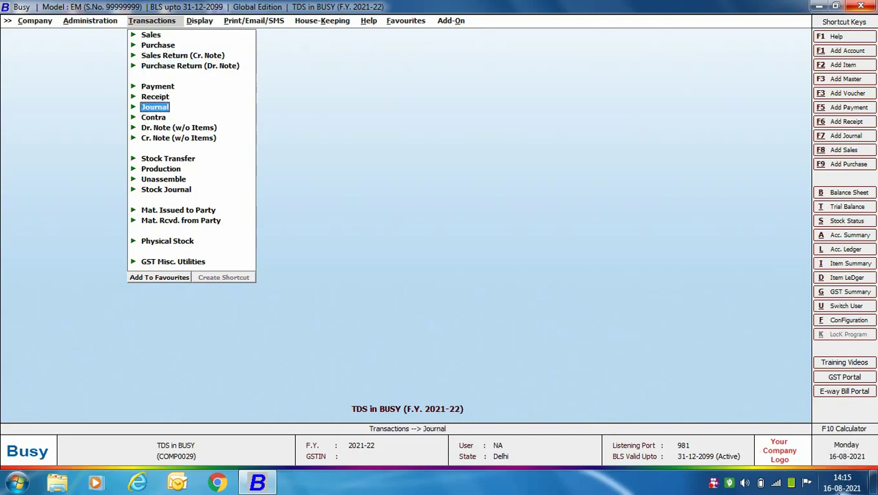
{"action": "key", "text": "Return"}
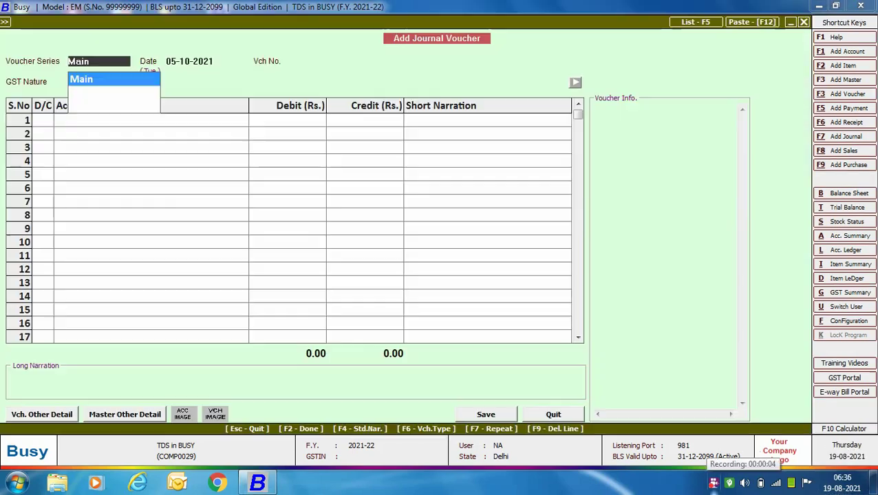
Step: Set the journal voucher's series to Main, its date to 01-07-2021 and its GST nature to Not Applicable
{"action": "key", "text": "Return"}
{"action": "type", "text": "01-07"}
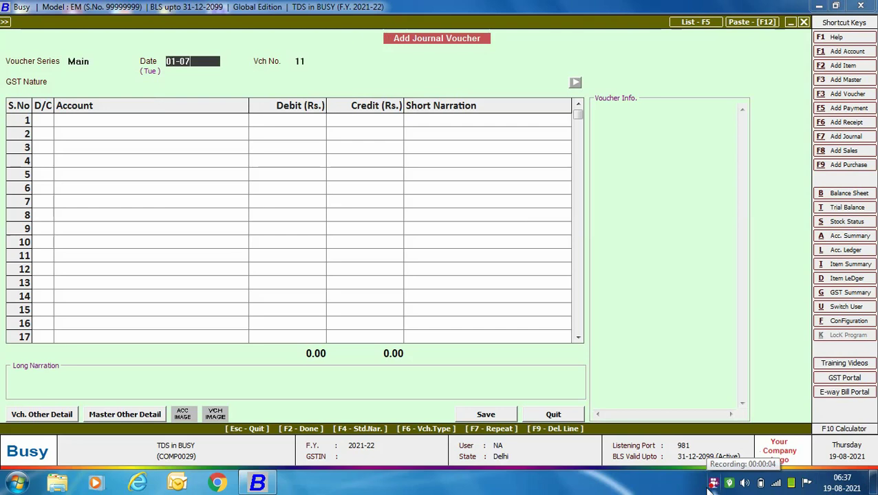
{"action": "key", "text": "Return"}
{"action": "key", "text": "Return"}
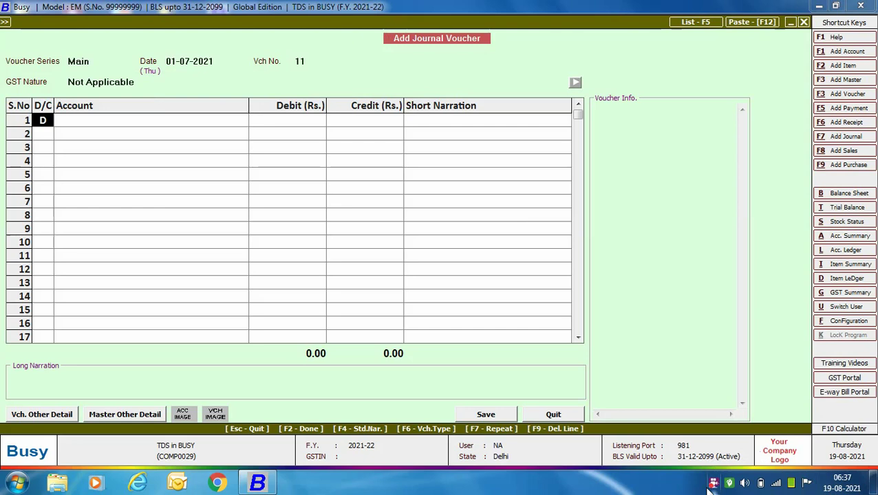
Step: Debit Advertisement & Publicity with Rs. 1,00,000 in the first row and begin a credit entry in the second row
{"action": "key", "text": "Return"}
{"action": "type", "text": "adver"}
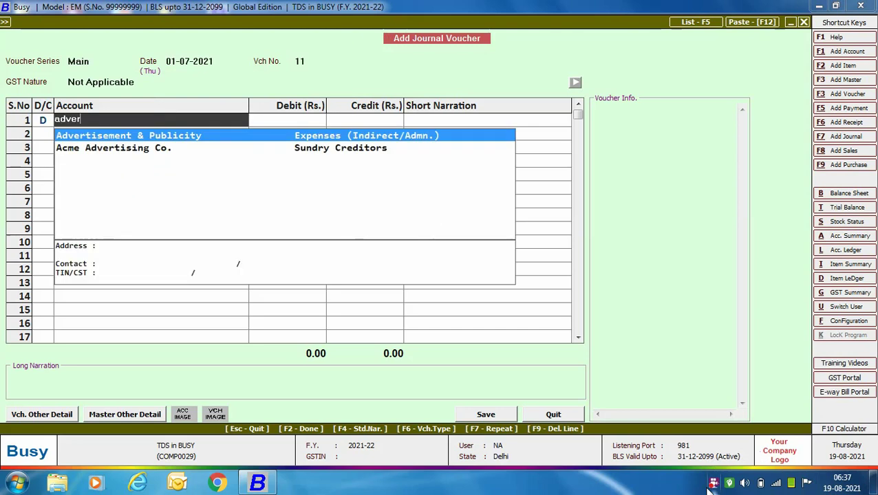
{"action": "key", "text": "Return"}
{"action": "type", "text": "100000"}
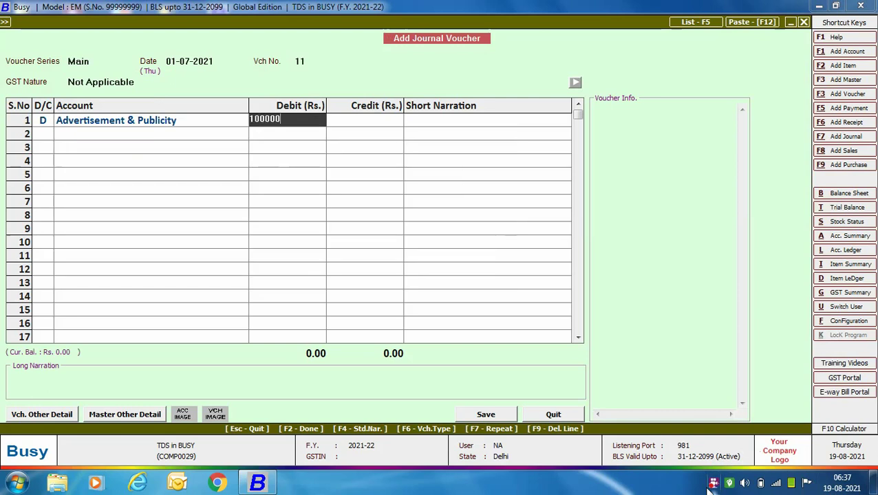
{"action": "key", "text": "Return"}
{"action": "key", "text": "Return"}
{"action": "key", "text": "Return"}
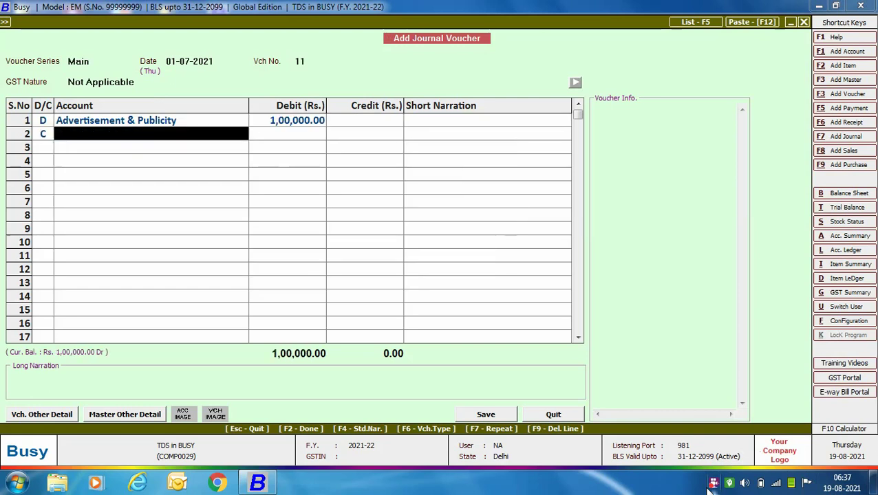
Step: Credit Acme Advertising Co., calculate TDS for the current voucher and post it to TDS (Contracts to Others) with the narration updated
{"action": "type", "text": "acm"}
{"action": "key", "text": "Return"}
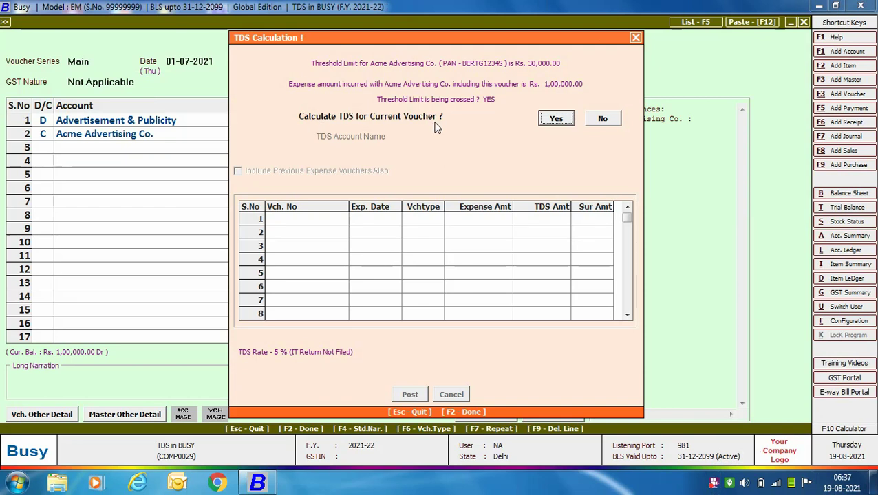
{"action": "left_click", "coordinate": [555, 121]}
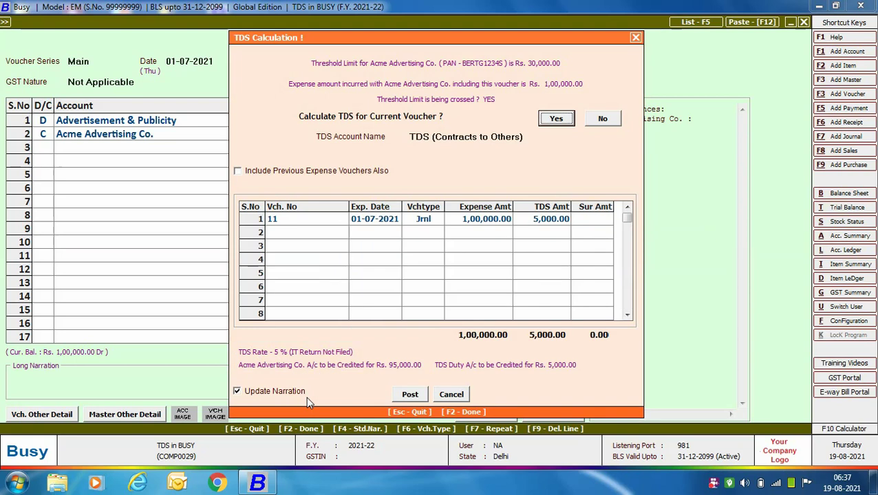
{"action": "left_click", "coordinate": [410, 395]}
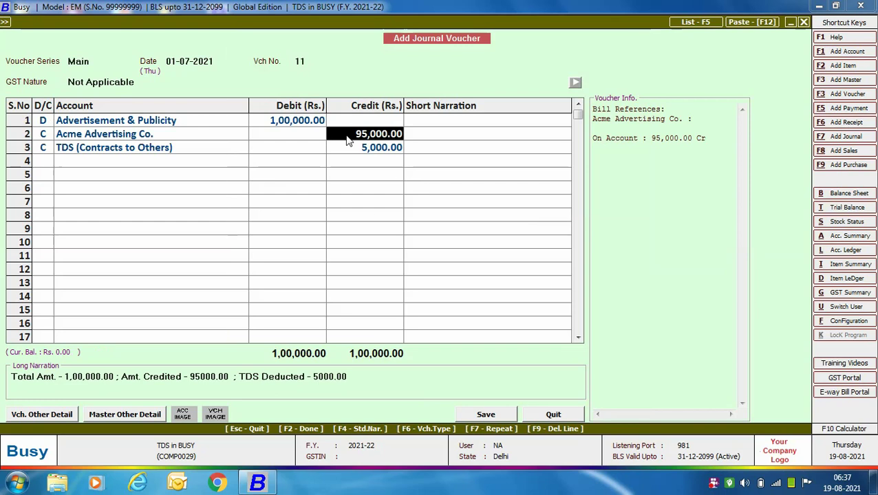
Step: Save the journal voucher, accepting TDS deduction details with TDS applicable, no lower rate, category Contracts to Others and 5% TDS
{"action": "left_click", "coordinate": [488, 414]}
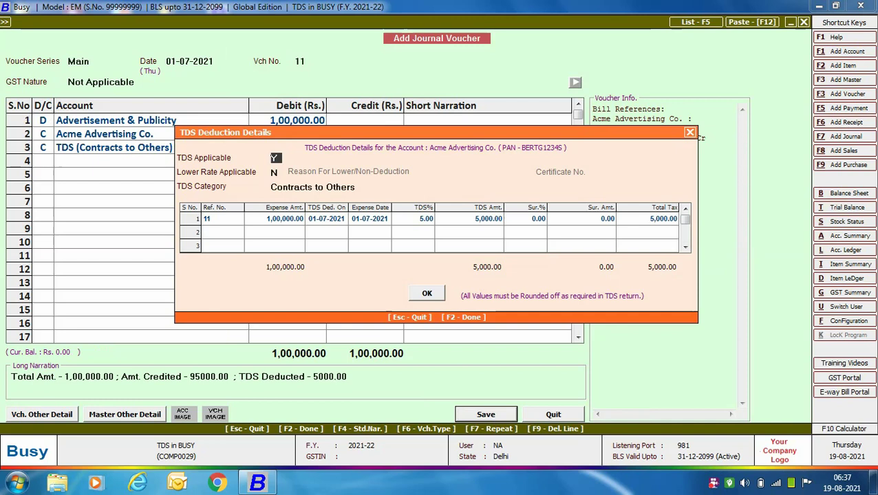
{"action": "key", "text": "Return"}
{"action": "key", "text": "Return"}
{"action": "key", "text": "Return"}
{"action": "key", "text": "Return"}
{"action": "key", "text": "Return"}
{"action": "key", "text": "Return"}
{"action": "key", "text": "Return"}
{"action": "key", "text": "Return"}
{"action": "key", "text": "Return"}
{"action": "key", "text": "Return"}
{"action": "key", "text": "Return"}
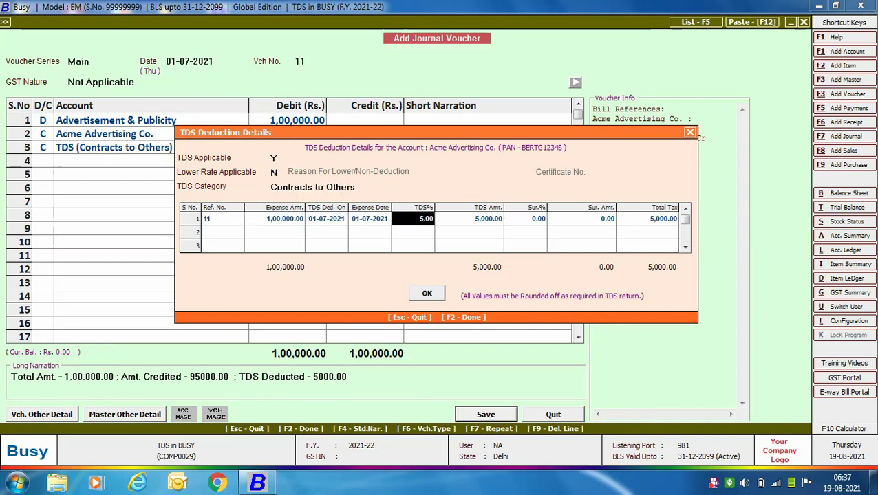
{"action": "key", "text": "Return"}
{"action": "key", "text": "F2"}
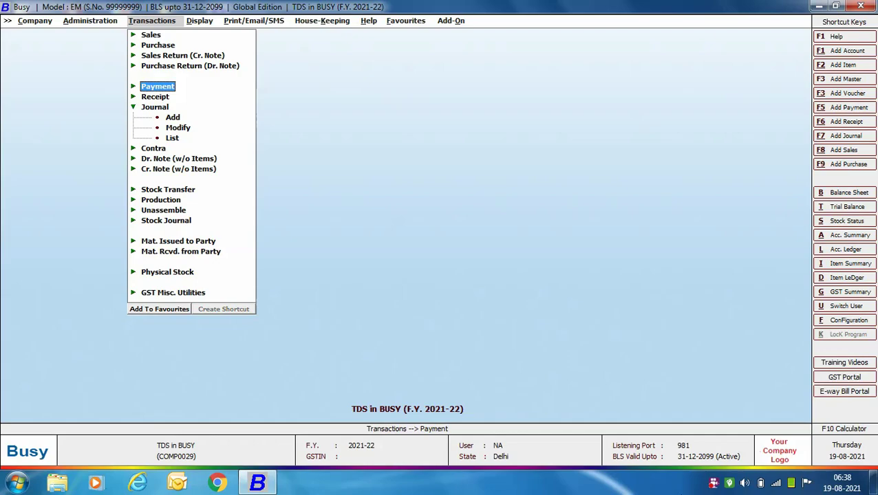
Step: Start a new payment voucher with series Main, date 10-07-2021 and GST nature Not Applicable
{"action": "key", "text": "Return"}
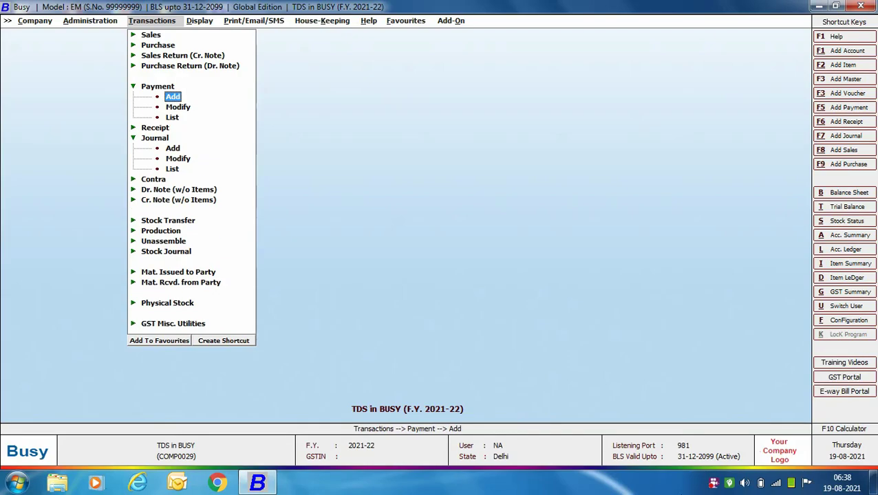
{"action": "key", "text": "Return"}
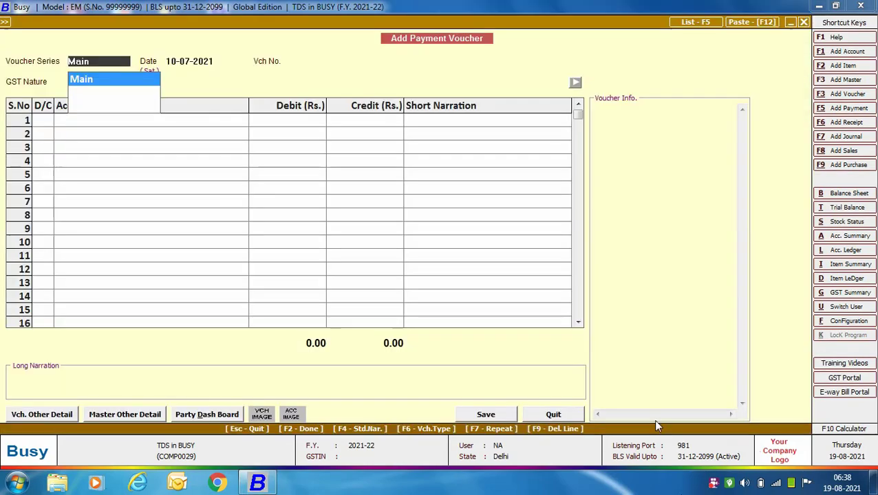
{"action": "key", "text": "Return"}
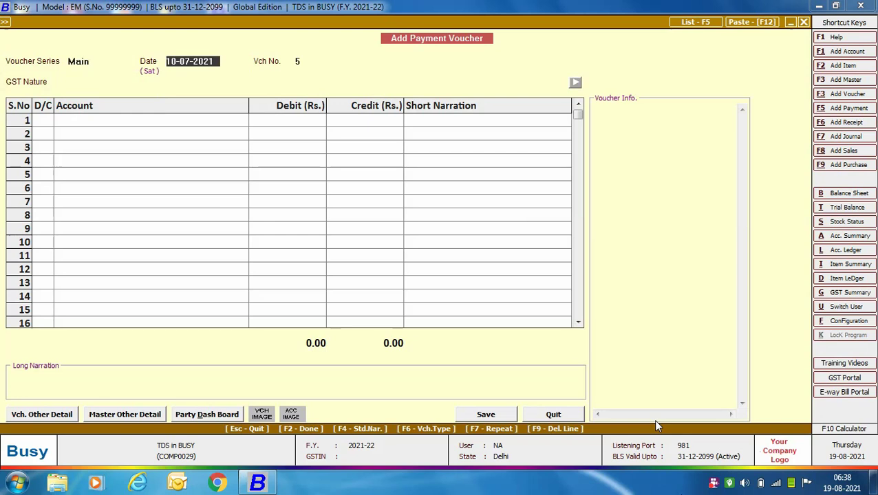
{"action": "key", "text": "Return"}
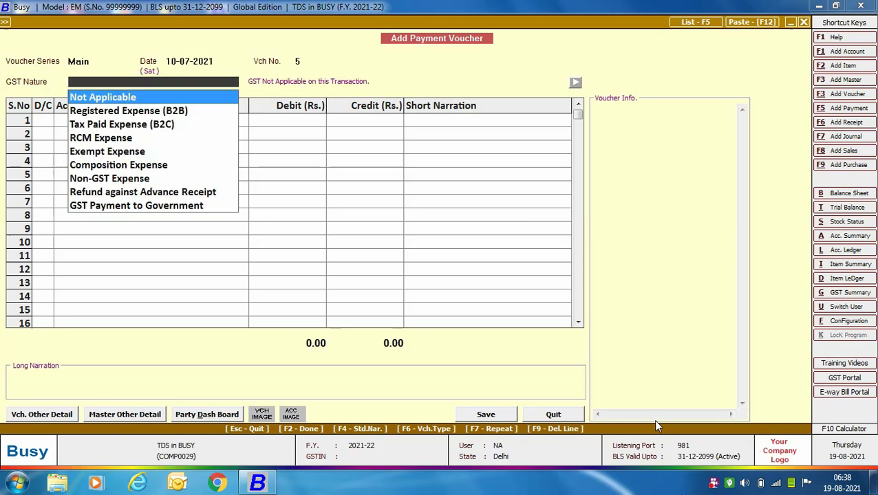
{"action": "key", "text": "Return"}
Step: Debit Servek Enterprises with Rs. 5,00,000 in the payment voucher's first row
{"action": "key", "text": "Return"}
{"action": "type", "text": "ser"}
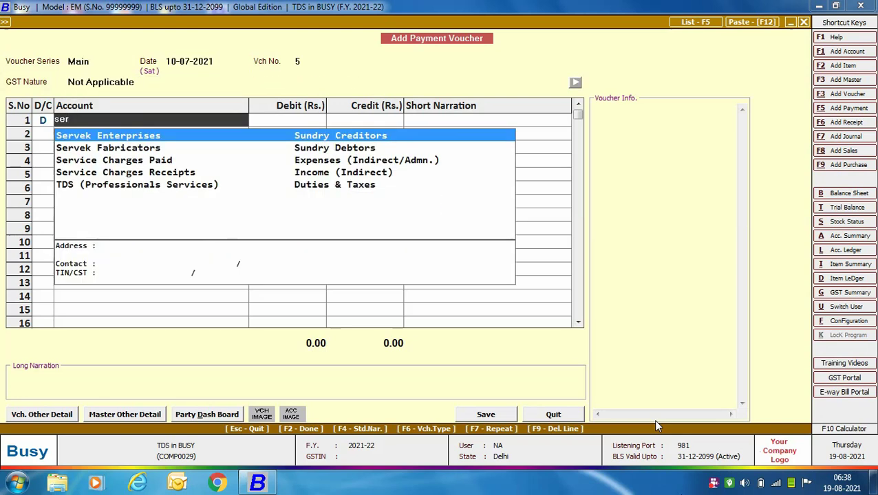
{"action": "key", "text": "Return"}
{"action": "type", "text": "5,00,000"}
{"action": "key", "text": "Return"}
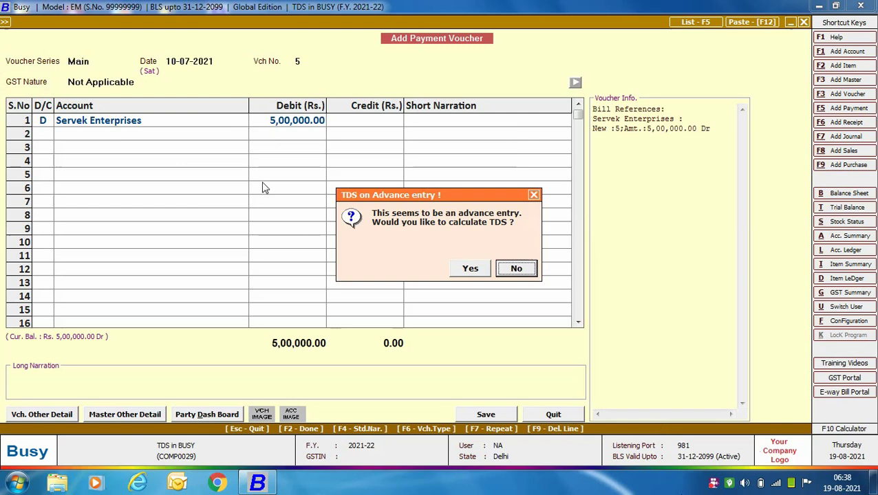
Step: Calculate TDS on the advance entry using the account TDS (Contracts to Others), with the narration updated
{"action": "left_click", "coordinate": [471, 270]}
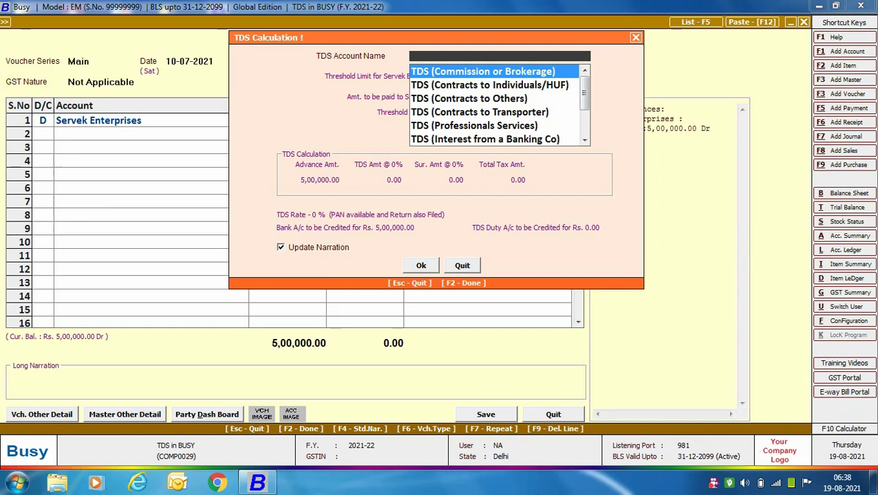
{"action": "key", "text": "Down"}
{"action": "key", "text": "Down"}
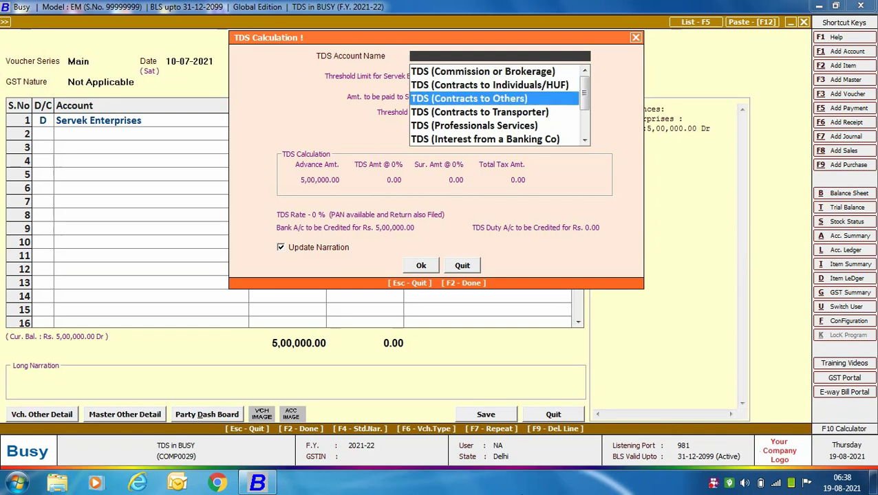
{"action": "key", "text": "Return"}
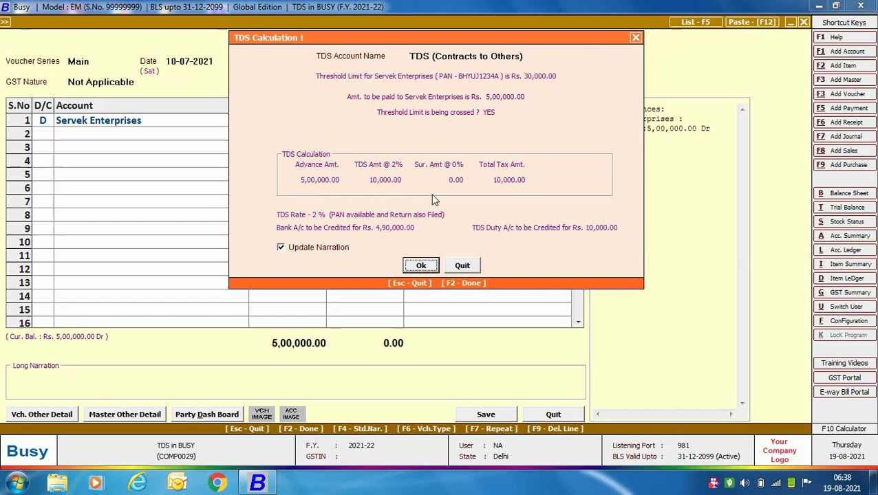
{"action": "left_click", "coordinate": [418, 266]}
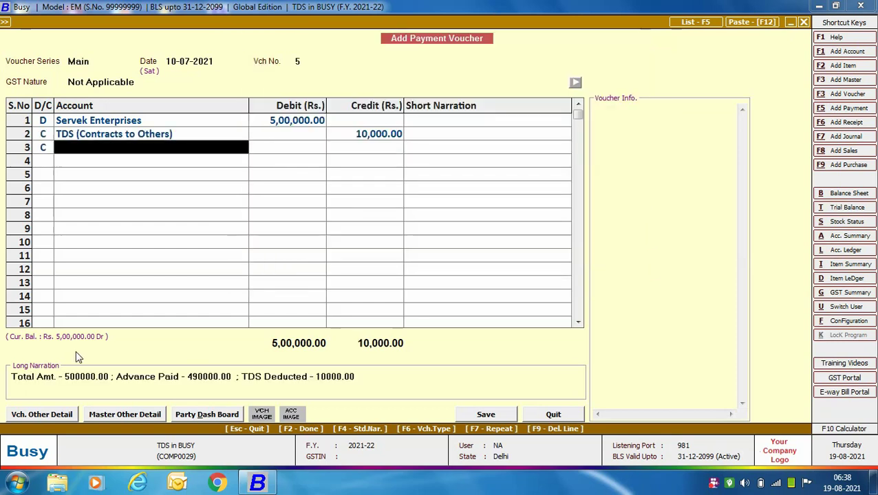
Step: Credit HDFC Bank with Rs. 4,90,000 in the payment voucher's third row, keeping the generated narration
{"action": "type", "text": "hdf"}
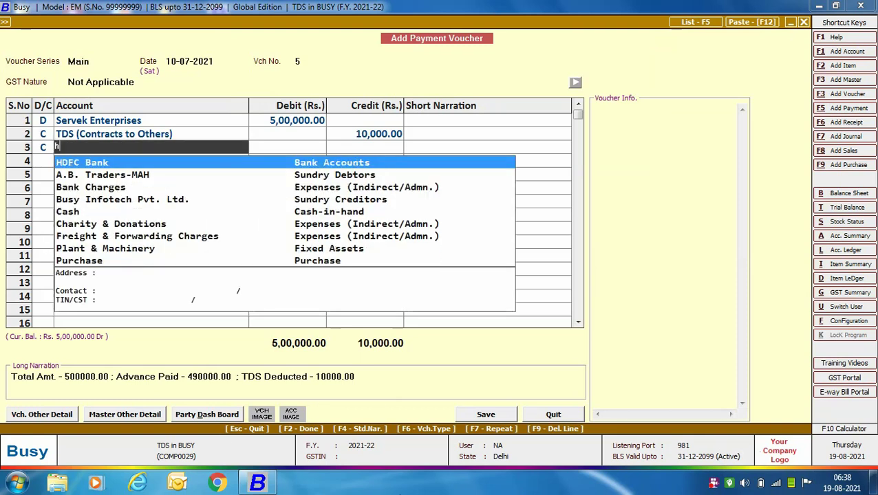
{"action": "key", "text": "Return"}
{"action": "key", "text": "Return"}
{"action": "key", "text": "Return"}
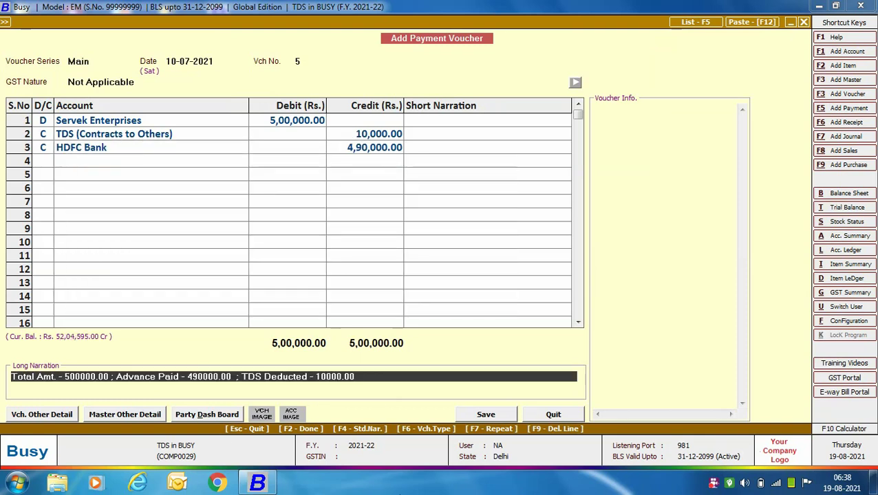
{"action": "key", "text": "Return"}
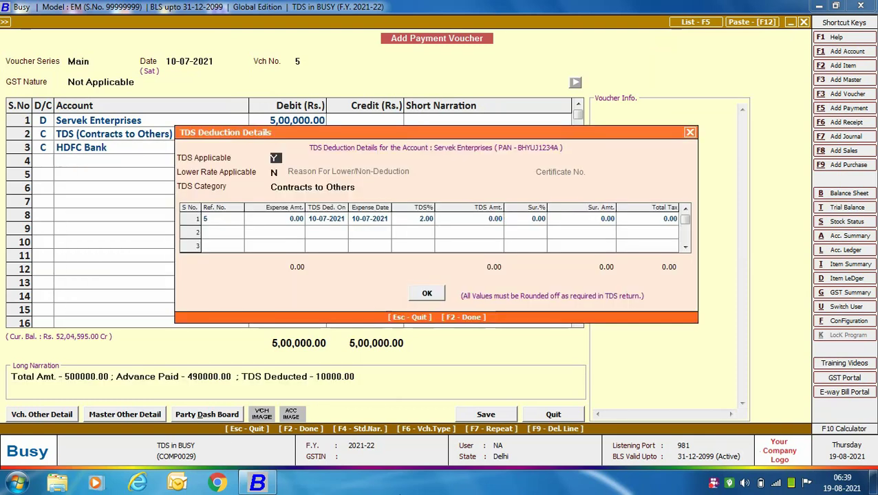
Step: Fill in the TDS deduction details with TDS applicable, no lower rate, category Contracts to Others, expense amount 5,00,000 and 2% TDS
{"action": "key", "text": "Return"}
{"action": "key", "text": "Return"}
{"action": "key", "text": "Return"}
{"action": "key", "text": "Return"}
{"action": "key", "text": "Return"}
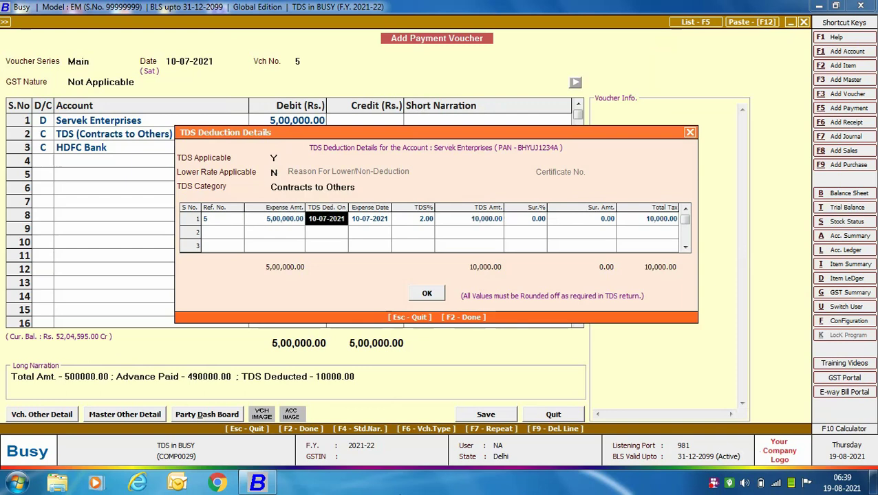
{"action": "key", "text": "Return"}
{"action": "key", "text": "Return"}
{"action": "key", "text": "Return"}
{"action": "key", "text": "Return"}
{"action": "key", "text": "Return"}
{"action": "key", "text": "Return"}
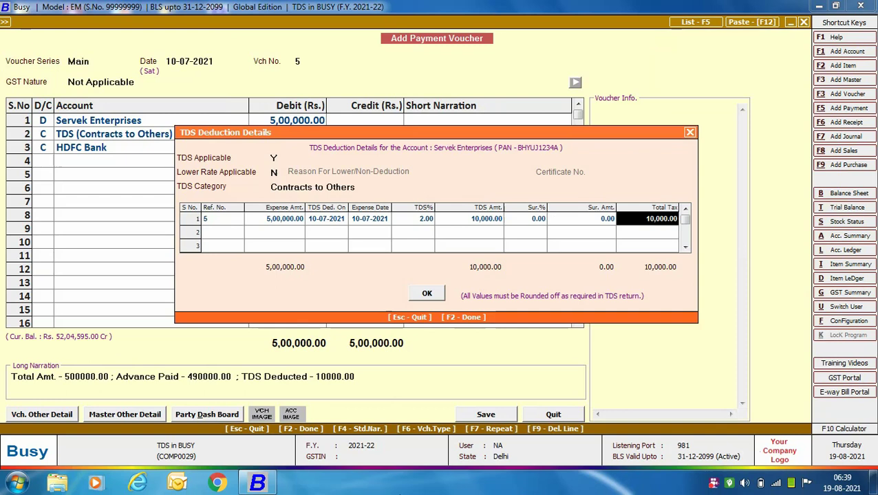
Step: Accept the TDS deduction details and save the payment voucher
{"action": "key", "text": "Return"}
{"action": "key", "text": "Return"}
{"action": "key", "text": "F2"}
{"action": "key", "text": "Return"}
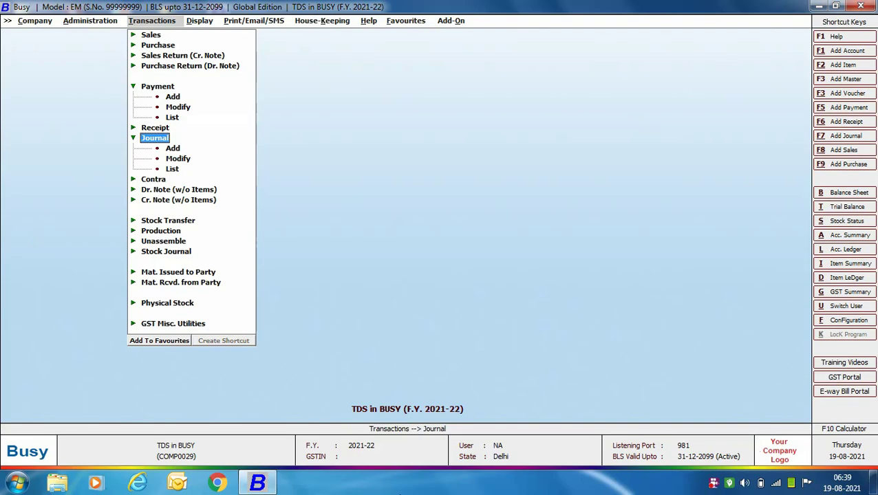
Step: Start a new journal voucher with series Main, date 31-07-2021 and GST nature Not Applicable
{"action": "key", "text": "Down"}
{"action": "key", "text": "Return"}
{"action": "key", "text": "Return"}
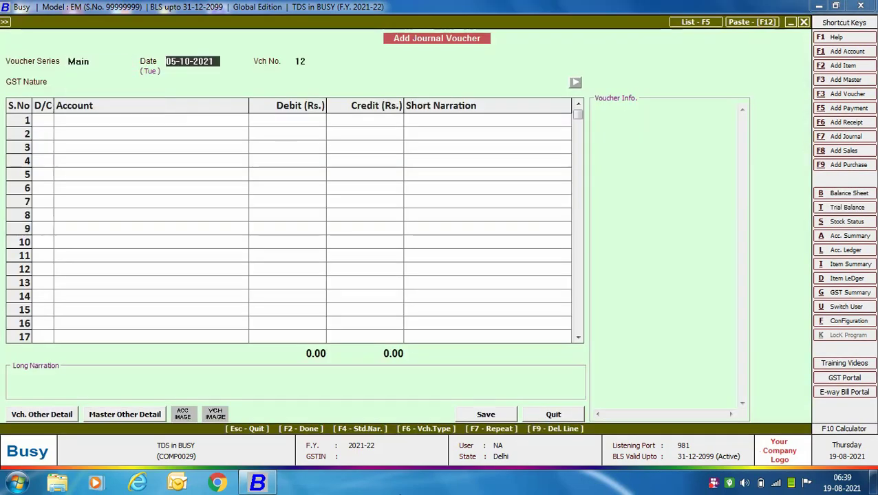
{"action": "type", "text": "31-07-2021"}
{"action": "key", "text": "Return"}
{"action": "key", "text": "Return"}
{"action": "key", "text": "Return"}
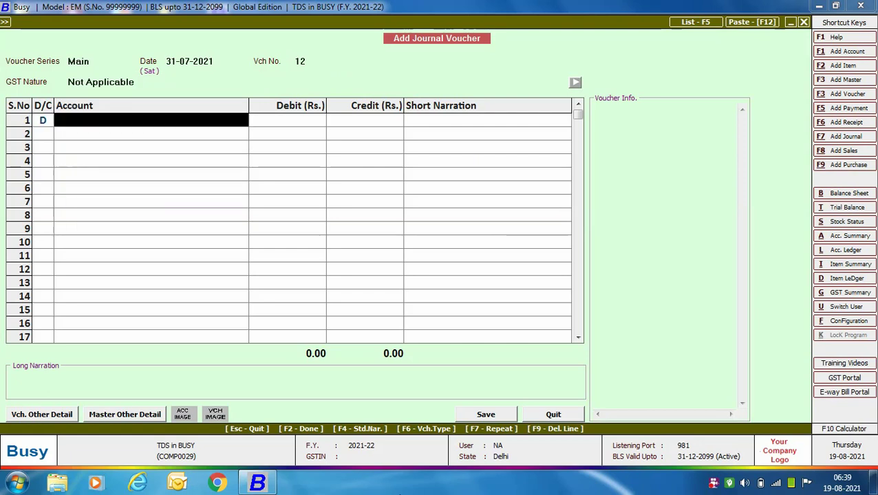
Step: Debit Acme Advertising Co. with Rs. 95,000 in the journal voucher's first row
{"action": "type", "text": "acme"}
{"action": "key", "text": "Return"}
{"action": "type", "text": "95000"}
{"action": "key", "text": "Return"}
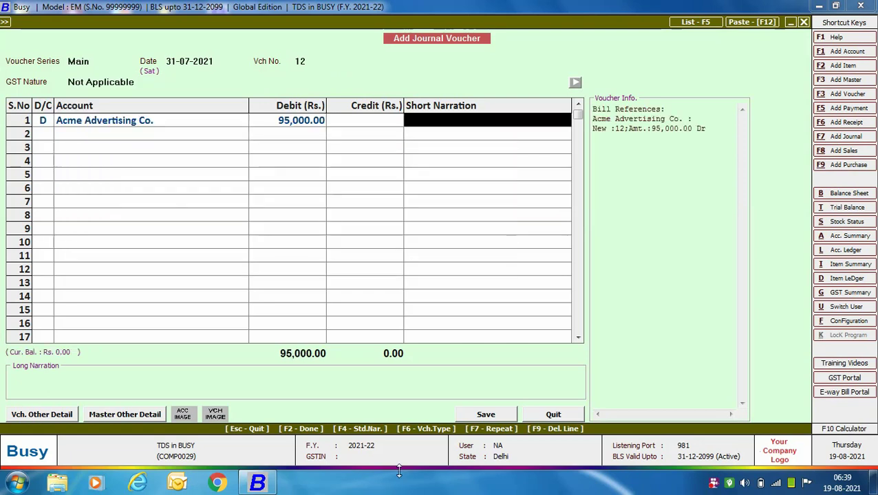
{"action": "key", "text": "Return"}
Step: Debit TDS (Contracts to Others) with Rs. 5,000 in the journal voucher's second row
{"action": "key", "text": "Return"}
{"action": "type", "text": "td"}
{"action": "key", "text": "Down"}
{"action": "key", "text": "Down"}
{"action": "key", "text": "Down"}
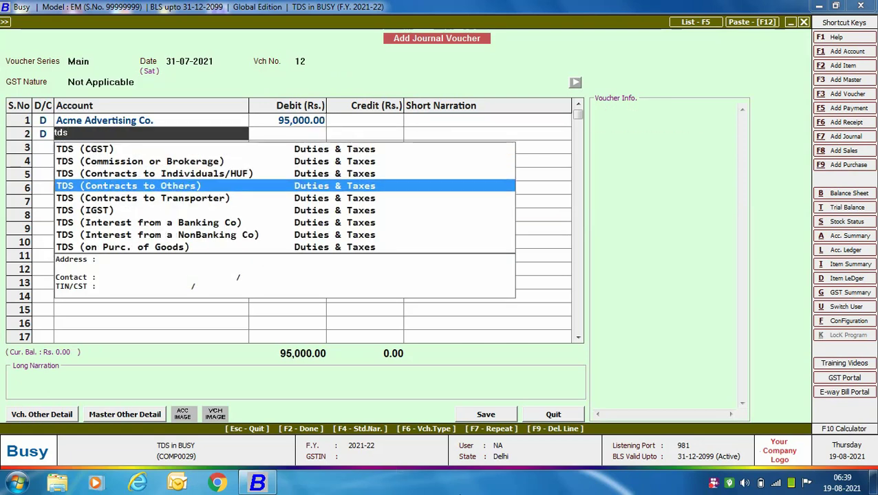
{"action": "key", "text": "Return"}
{"action": "type", "text": "5,000"}
{"action": "key", "text": "Return"}
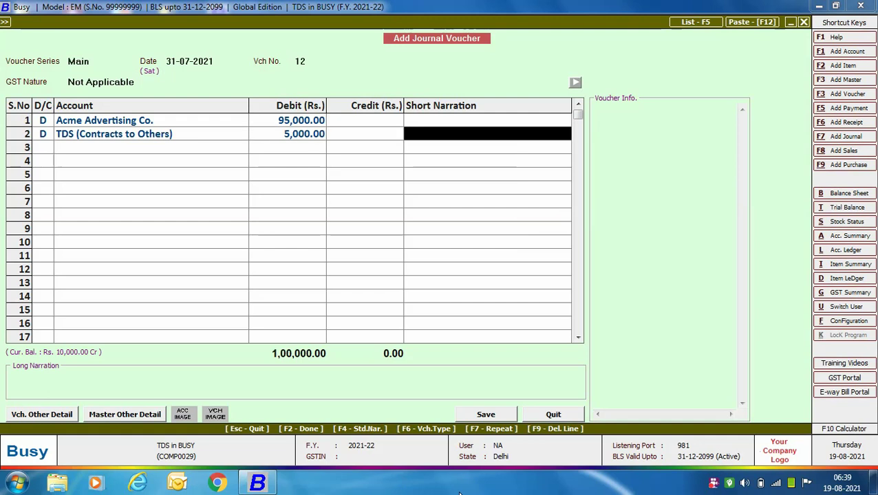
{"action": "key", "text": "Return"}
Step: Credit Advertisement & Publicity with Rs. 1,00,000 in the journal voucher's third row
{"action": "key", "text": "Return"}
{"action": "type", "text": "advert"}
{"action": "key", "text": "Return"}
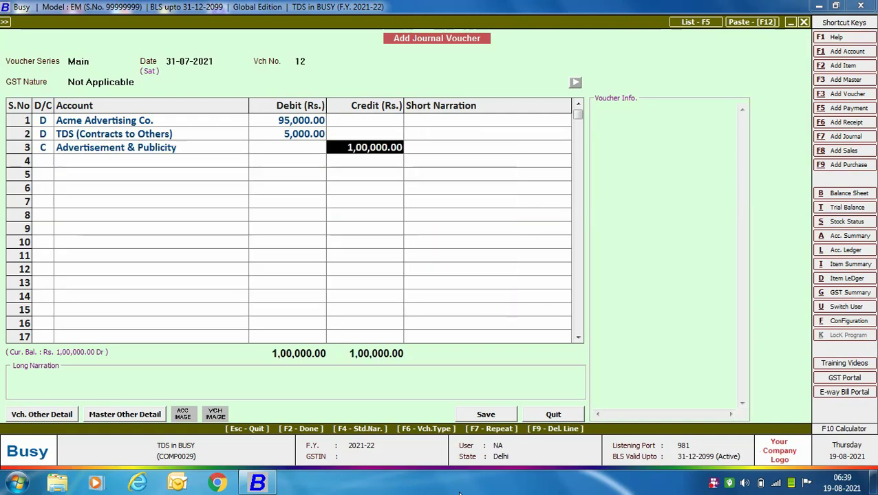
{"action": "key", "text": "Return"}
{"action": "key", "text": "Return"}
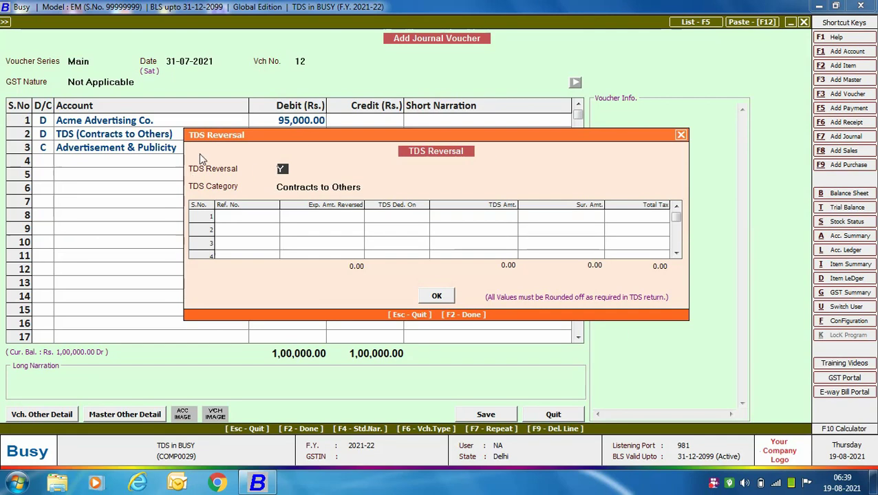
Step: Reverse the TDS under Contracts to Others against reference 11 for expense 1,00,000 and TDS 5,000, and save the journal voucher
{"action": "key", "text": "Return"}
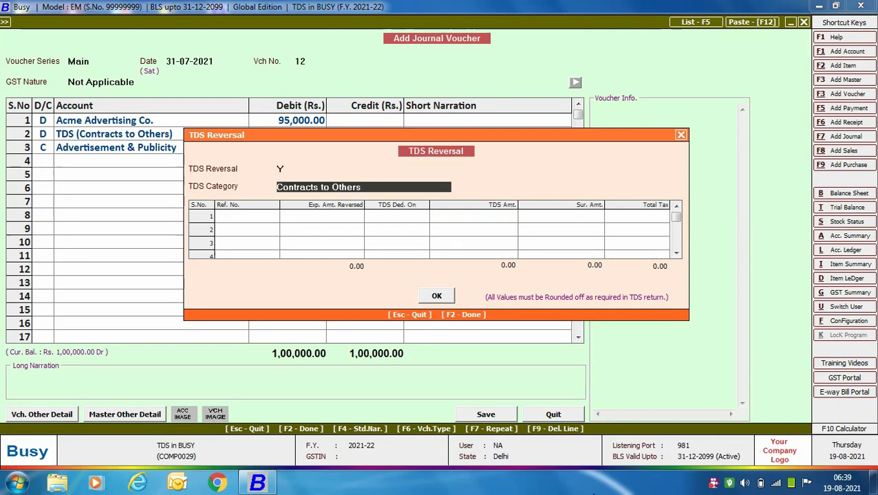
{"action": "key", "text": "Return"}
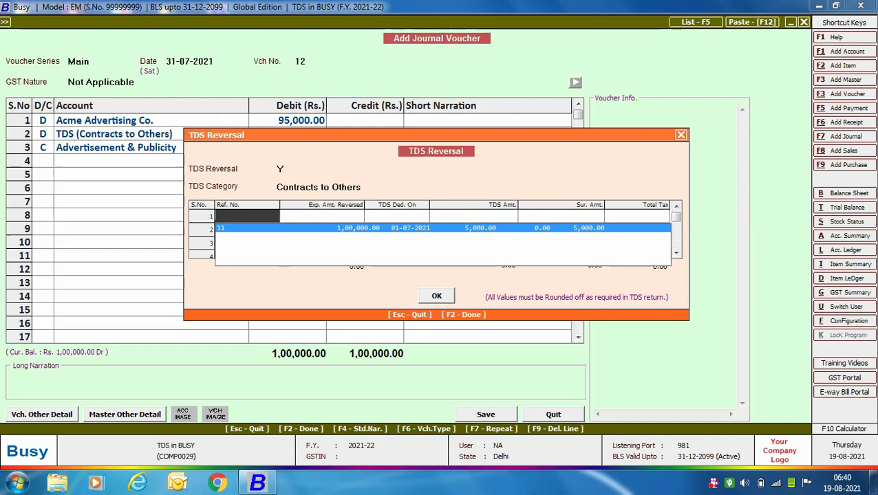
{"action": "key", "text": "Return"}
{"action": "key", "text": "Return"}
{"action": "key", "text": "Return"}
{"action": "key", "text": "Return"}
{"action": "key", "text": "Return"}
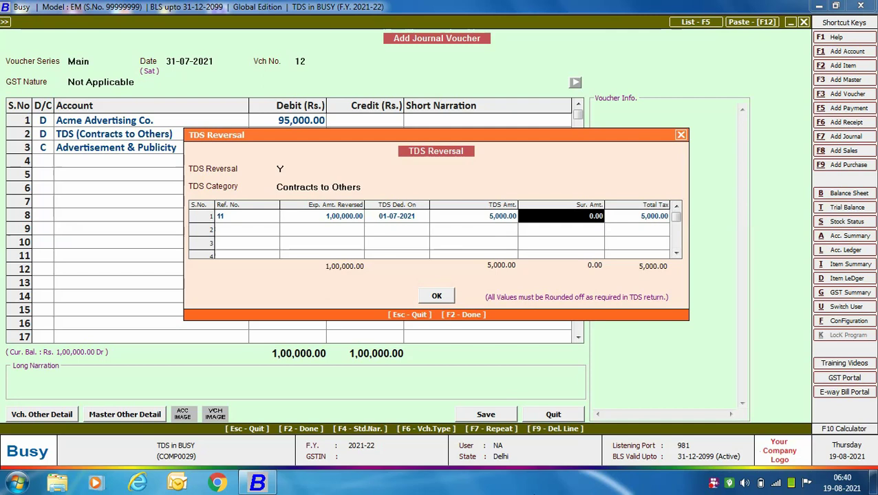
{"action": "key", "text": "Return"}
{"action": "key", "text": "Return"}
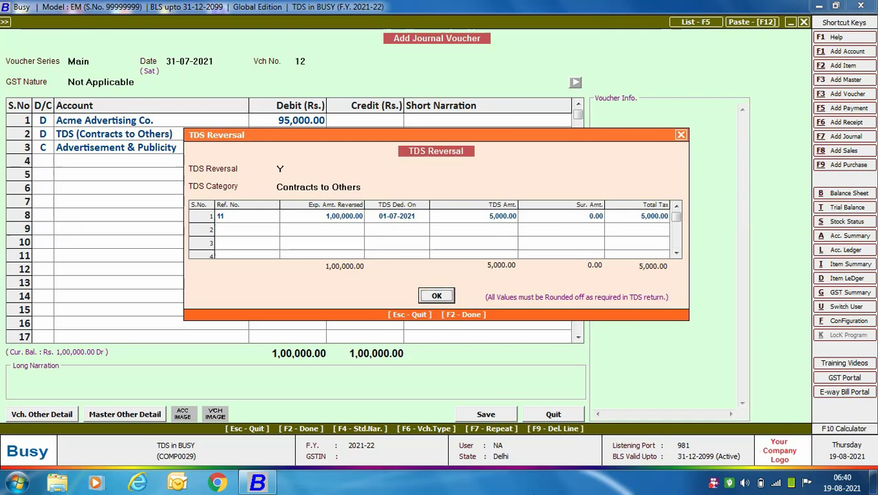
{"action": "key", "text": "Return"}
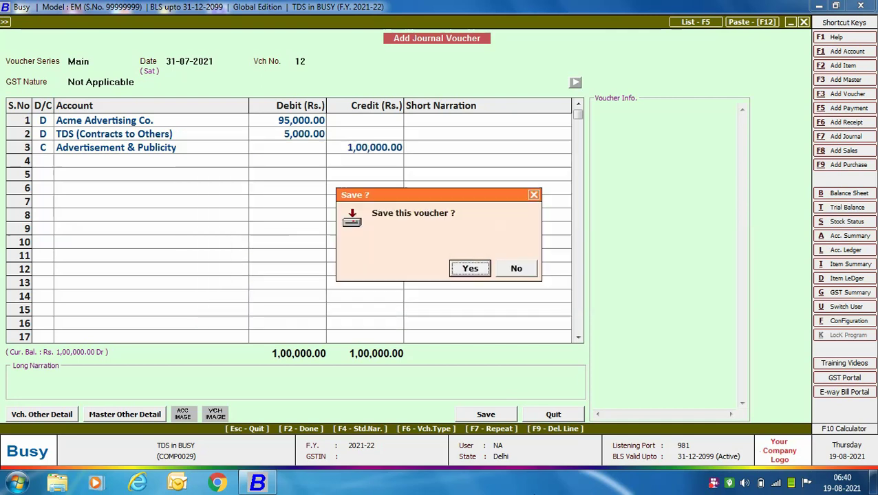
{"action": "key", "text": "Return"}
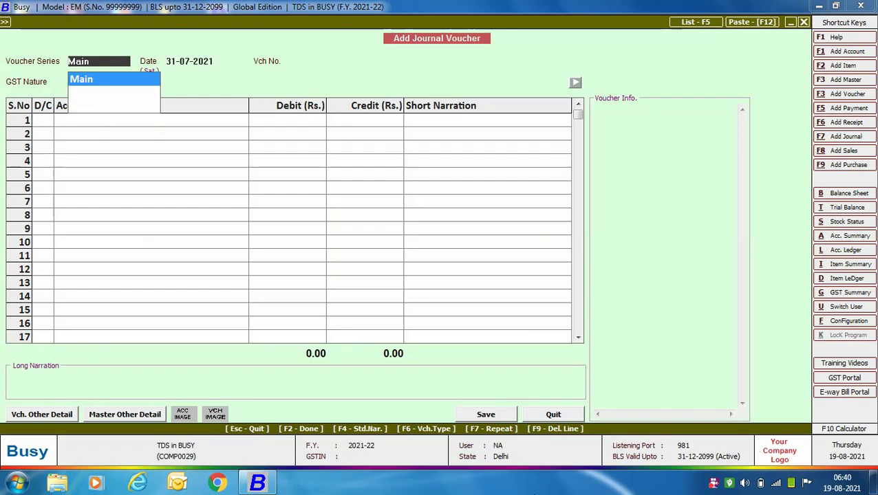
Step: Start another journal voucher with series Main, date 05-10-2021 and GST nature Not Applicable
{"action": "key", "text": "Return"}
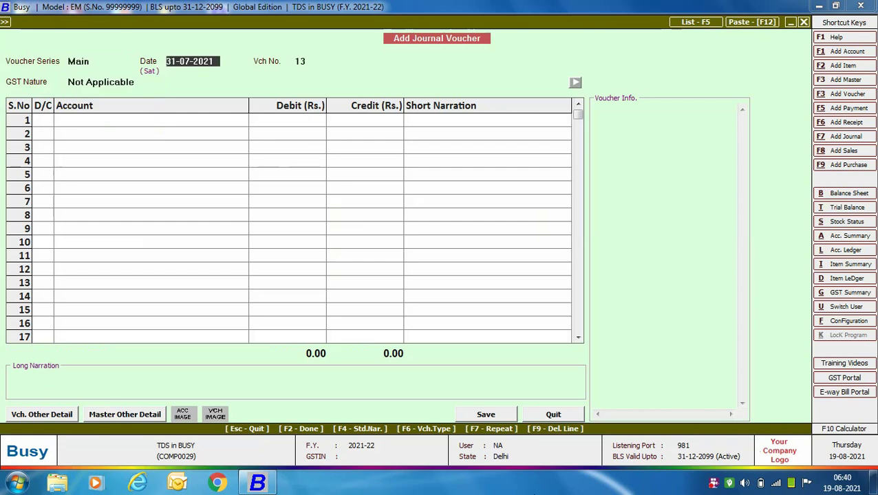
{"action": "type", "text": "05-10"}
{"action": "key", "text": "Return"}
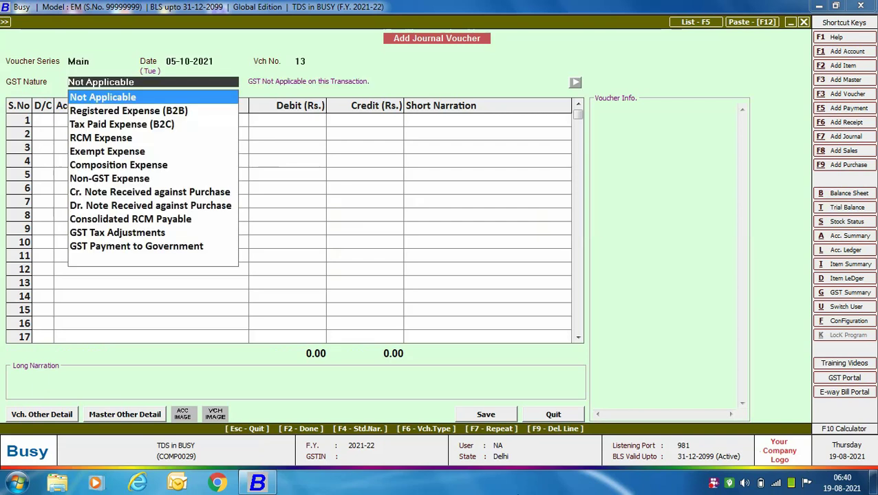
{"action": "key", "text": "Return"}
{"action": "key", "text": "Return"}
Step: Debit TDS (Contracts to Others) with Rs. 10,000 in the journal voucher's first row
{"action": "type", "text": "tds"}
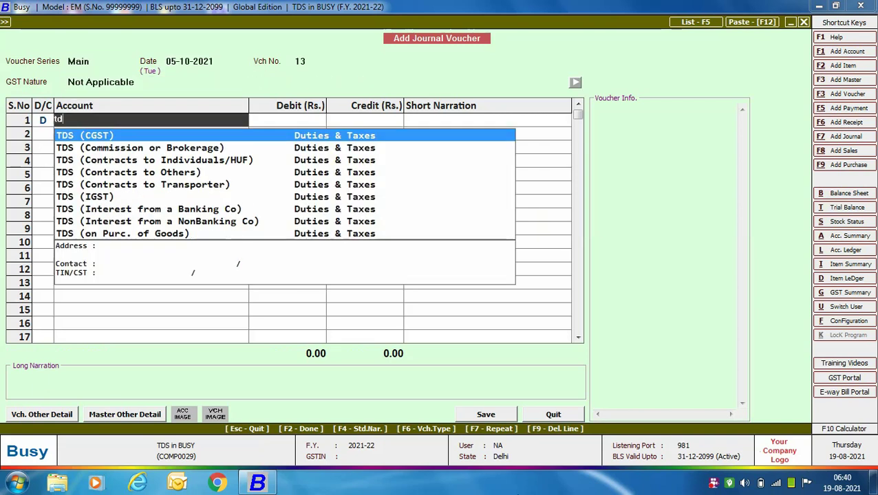
{"action": "key", "text": "Down"}
{"action": "key", "text": "Down"}
{"action": "key", "text": "Down"}
{"action": "key", "text": "Return"}
{"action": "type", "text": "10000"}
{"action": "key", "text": "Return"}
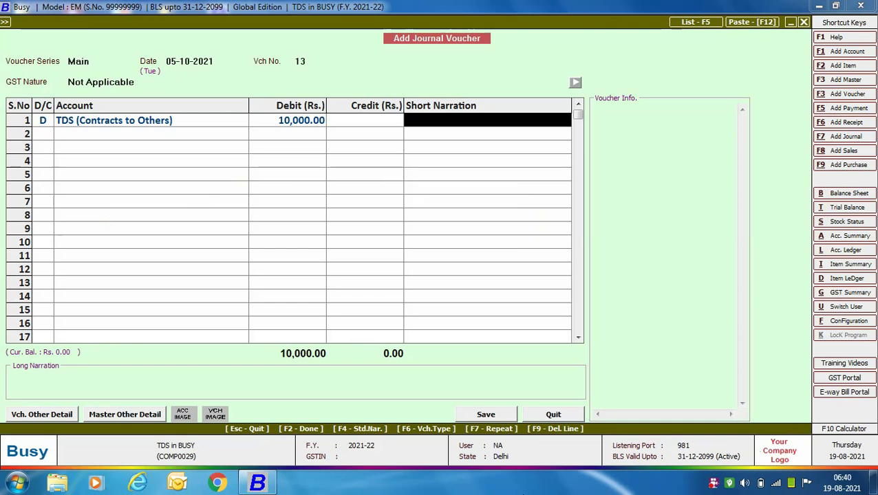
Step: Credit HDFC Bank with Rs. 10,000 in the journal voucher's second row
{"action": "key", "text": "Return"}
{"action": "type", "text": "hdfc"}
{"action": "key", "text": "Return"}
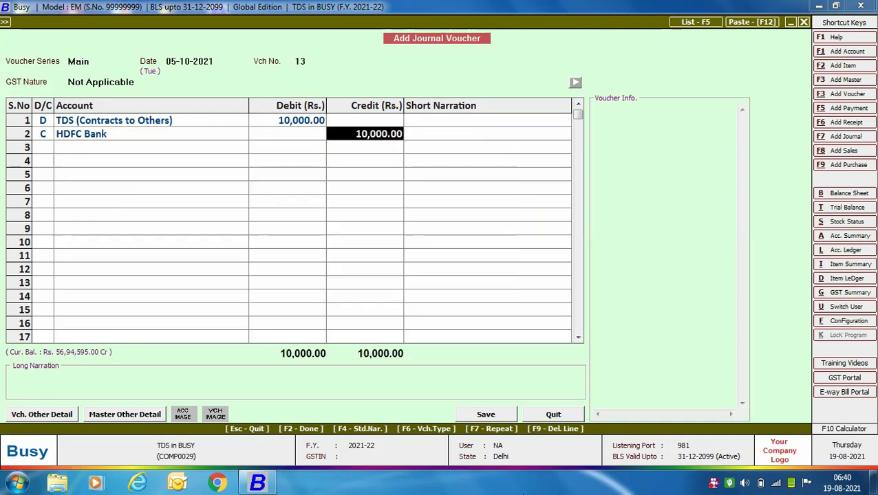
{"action": "key", "text": "Return"}
{"action": "key", "text": "Return"}
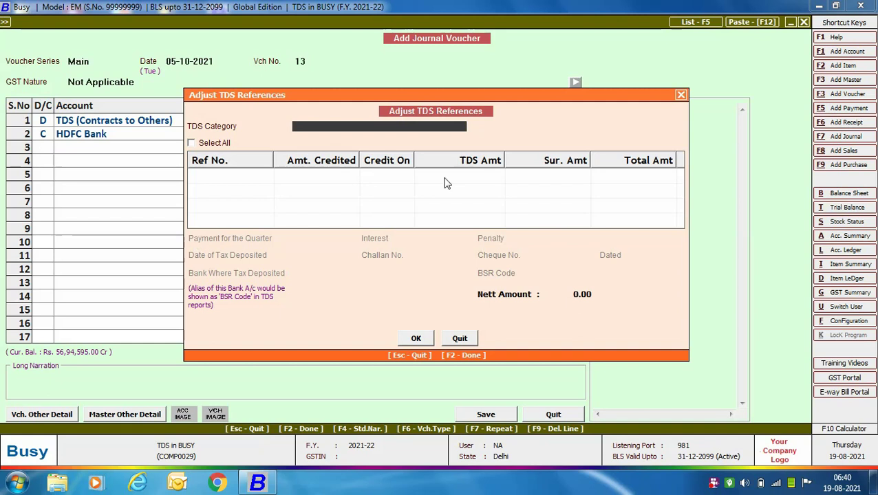
Step: Choose the TDS category Contracts to Others for the reference adjustment and select reference 5
{"action": "key", "text": "Down"}
{"action": "key", "text": "Down"}
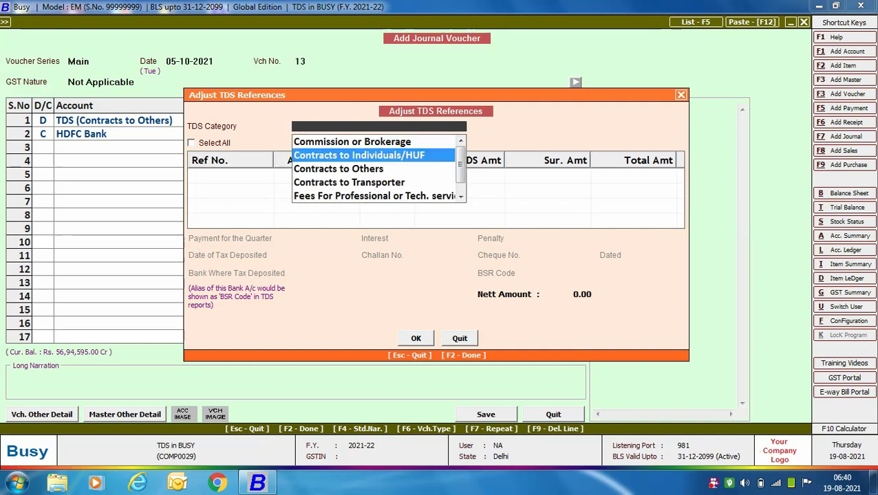
{"action": "key", "text": "Down"}
{"action": "key", "text": "Return"}
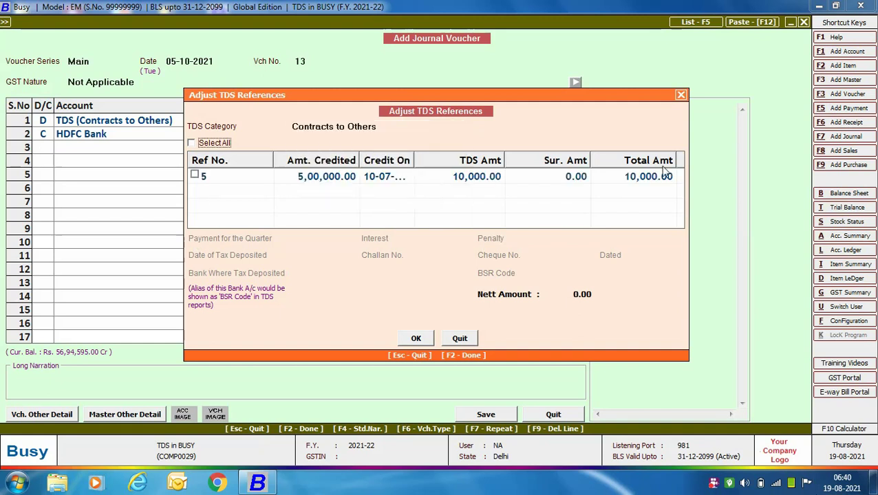
{"action": "left_click", "coordinate": [195, 175]}
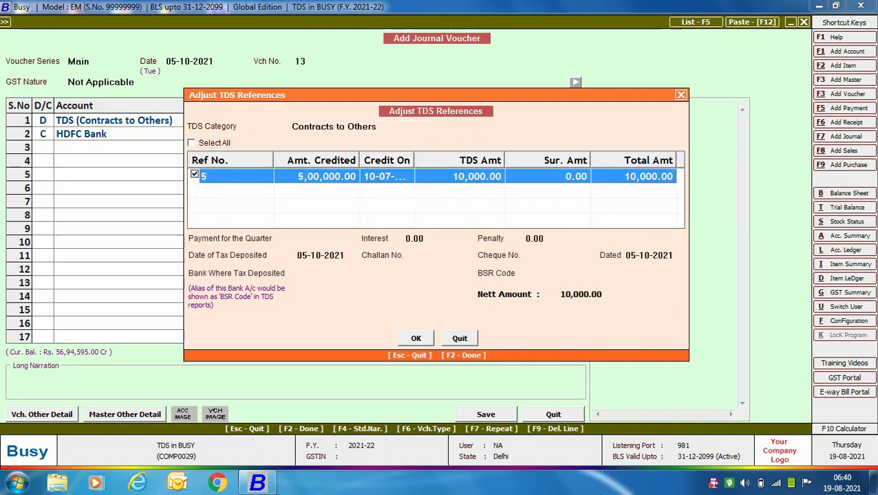
Step: Set the TDS payment quarter to IInd, with zero interest and penalty and tax deposit date 05-10-2021
{"action": "key", "text": "Return"}
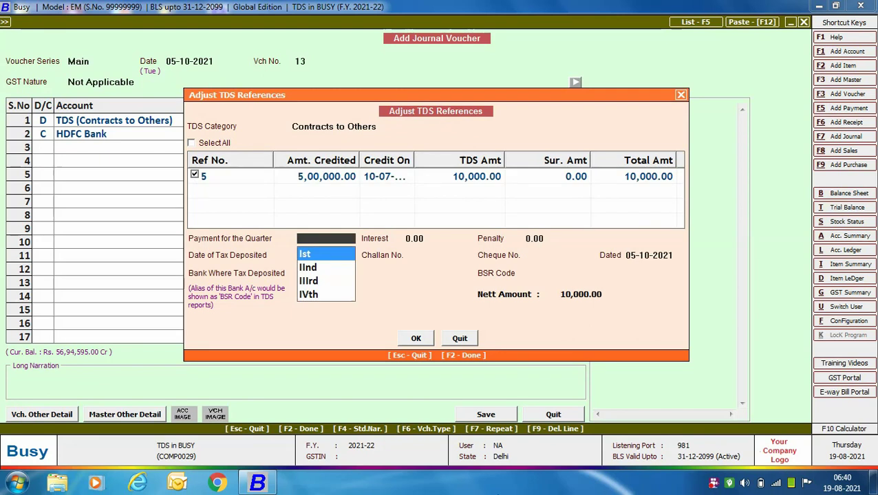
{"action": "key", "text": "Down"}
{"action": "key", "text": "Return"}
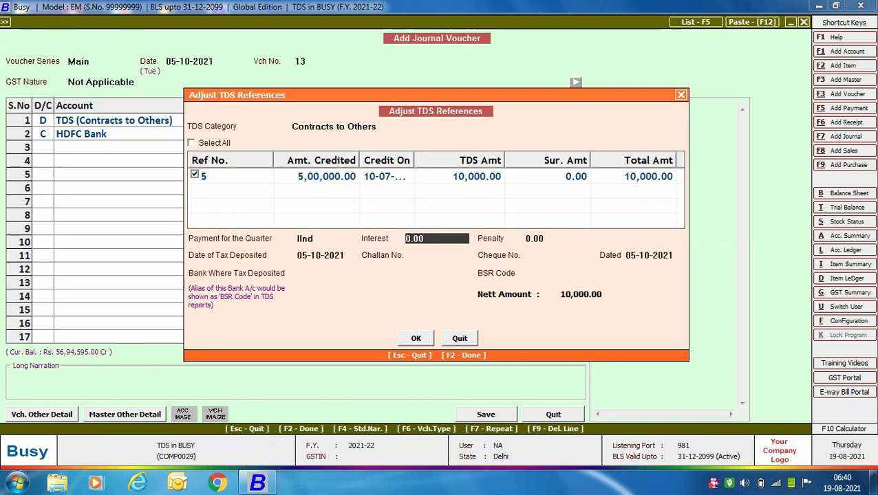
{"action": "key", "text": "Return"}
{"action": "key", "text": "Return"}
{"action": "key", "text": "Return"}
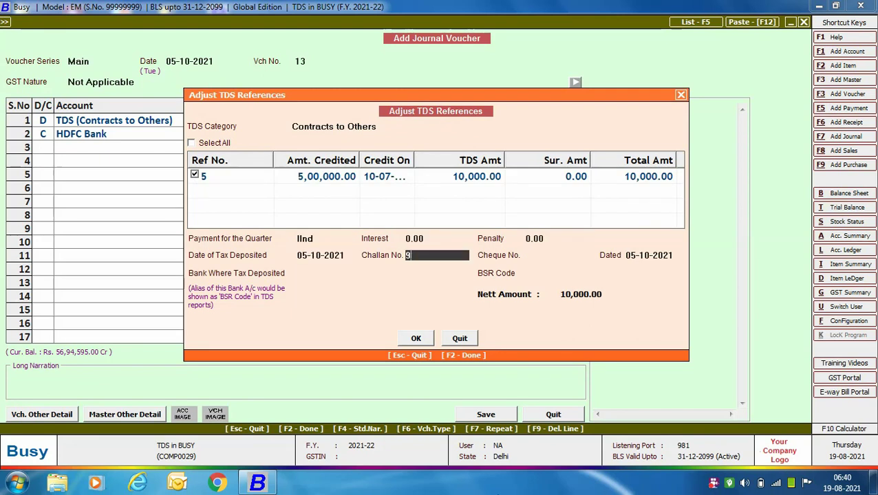
Step: Enter challan number 98111 and cheque number 97212 dated 05-10-2021 for the TDS payment
{"action": "type", "text": "98111"}
{"action": "key", "text": "Return"}
{"action": "type", "text": "97212"}
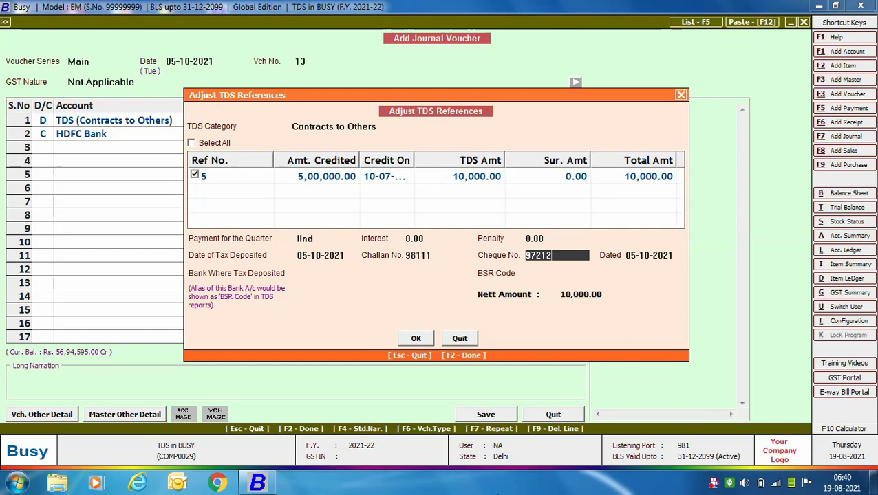
{"action": "key", "text": "Return"}
{"action": "key", "text": "Return"}
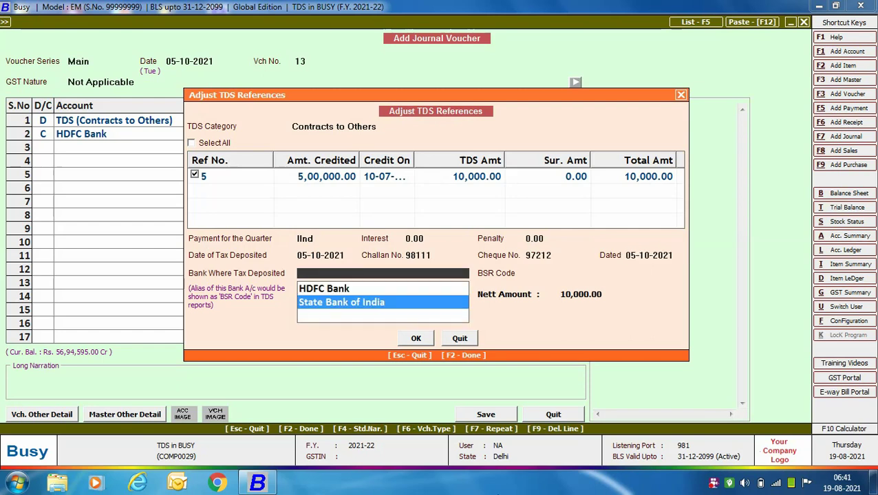
Step: Select State Bank of India as the bank where the tax was deposited and enter BSR code 613
{"action": "key", "text": "Return"}
{"action": "type", "text": "613"}
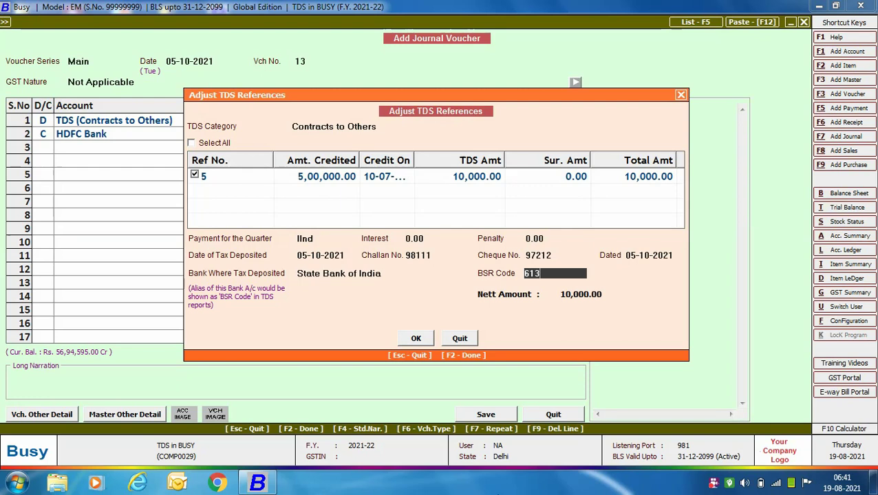
{"action": "key", "text": "Return"}
{"action": "key", "text": "Return"}
{"action": "key", "text": "Return"}
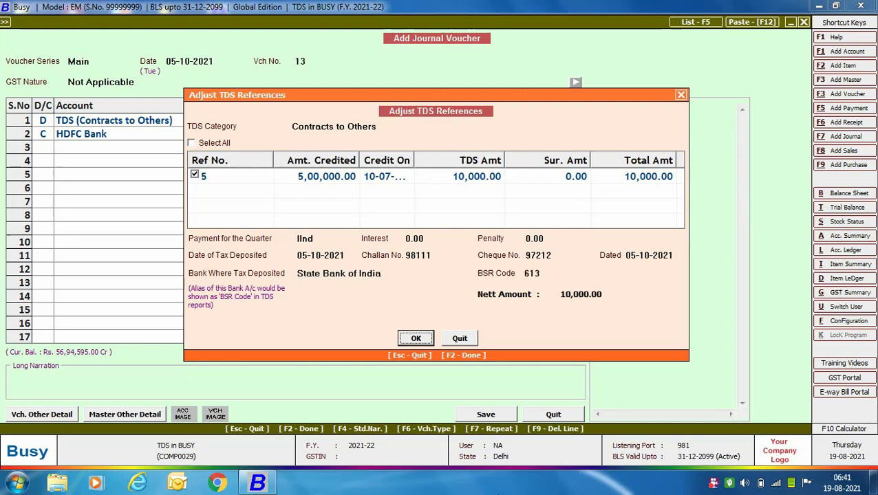
Step: Confirm the TDS reference adjustment for the journal voucher
{"action": "key", "text": "Return"}
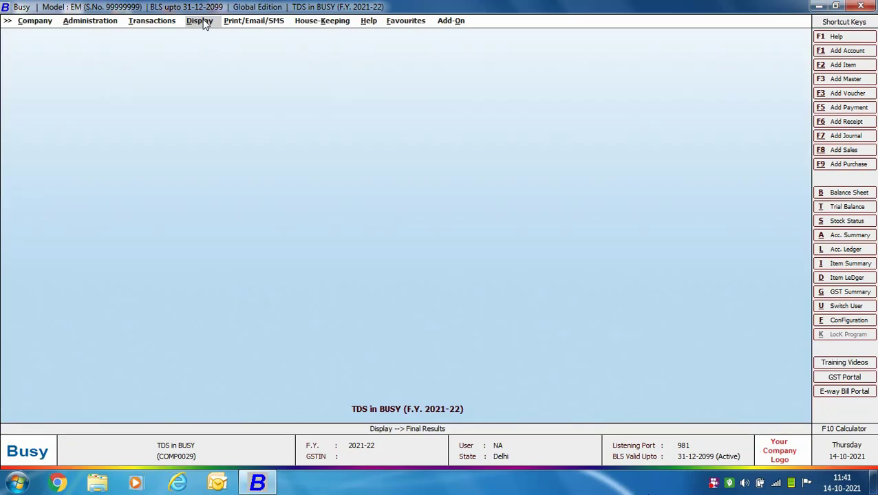
Step: View the Form 26Q TDS report for the IInd quarter and close it
{"action": "left_click", "coordinate": [199, 20]}
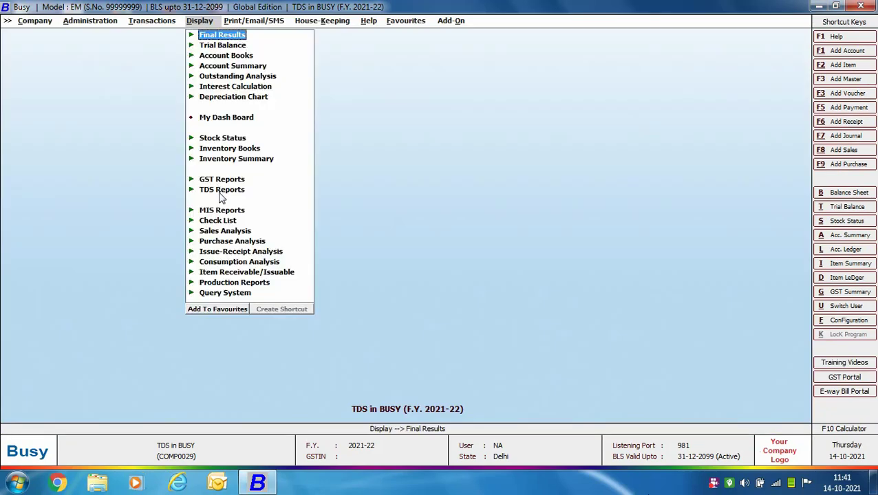
{"action": "left_click", "coordinate": [221, 191]}
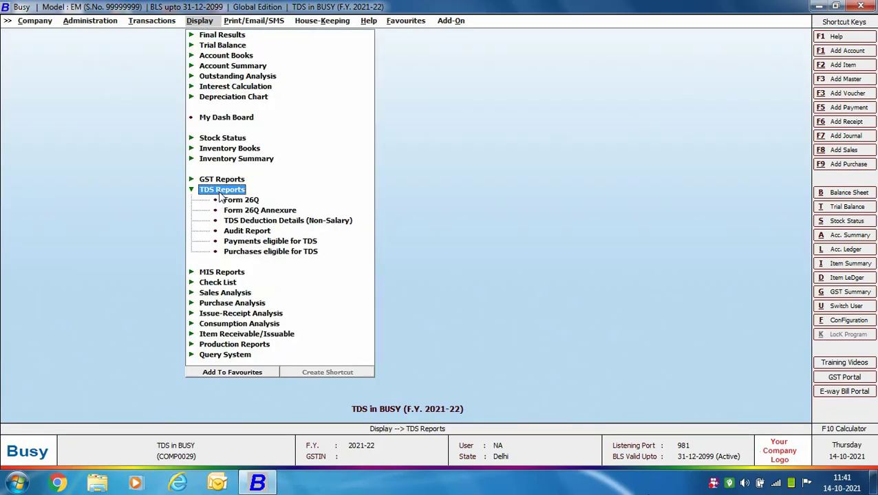
{"action": "left_click", "coordinate": [258, 201]}
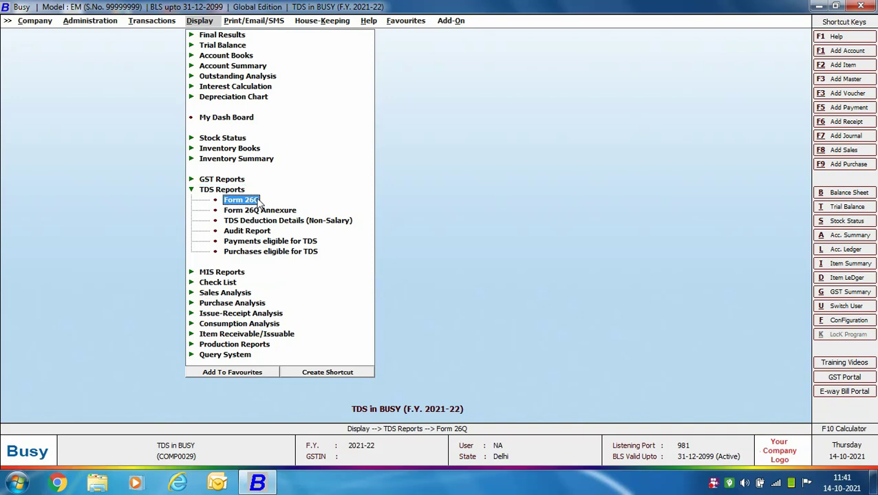
{"action": "left_click", "coordinate": [257, 199]}
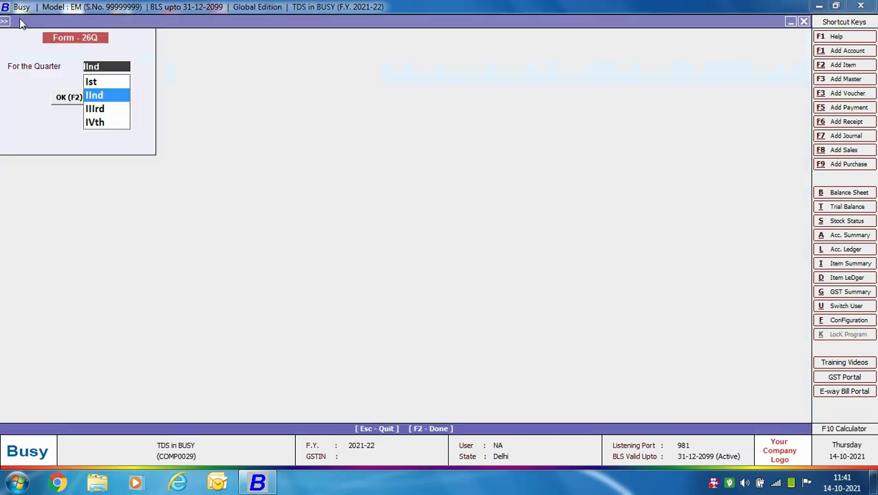
{"action": "key", "text": "Return"}
{"action": "key", "text": "Return"}
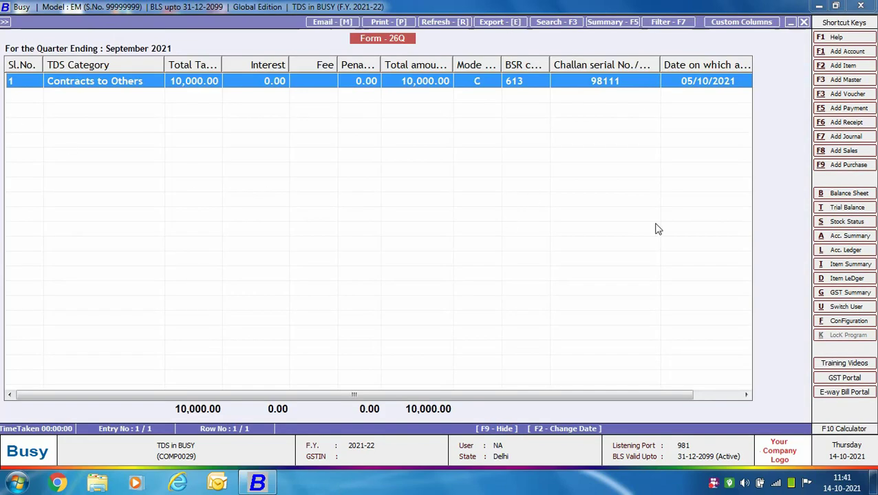
{"action": "key", "text": "Escape"}
Step: View the Form 26Q Annexure for Contracts to Others in the IInd quarter without deductee addresses, and close it
{"action": "key", "text": "Down"}
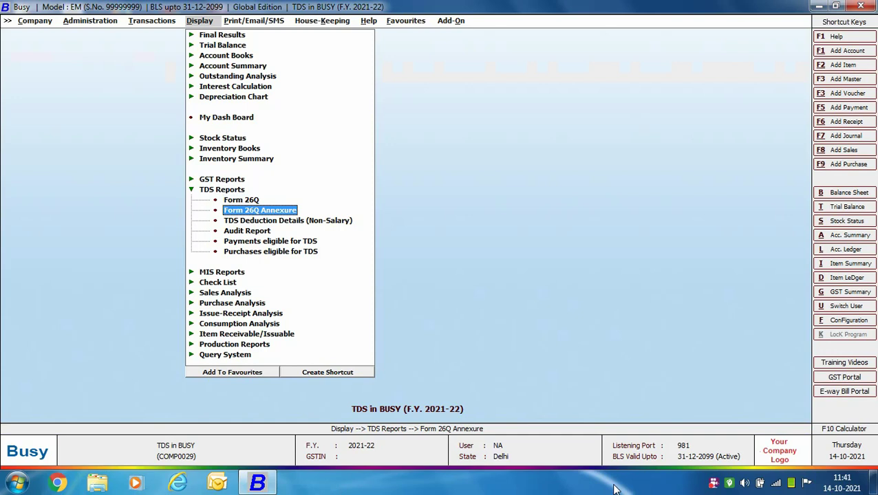
{"action": "key", "text": "Return"}
{"action": "key", "text": "Return"}
{"action": "key", "text": "Return"}
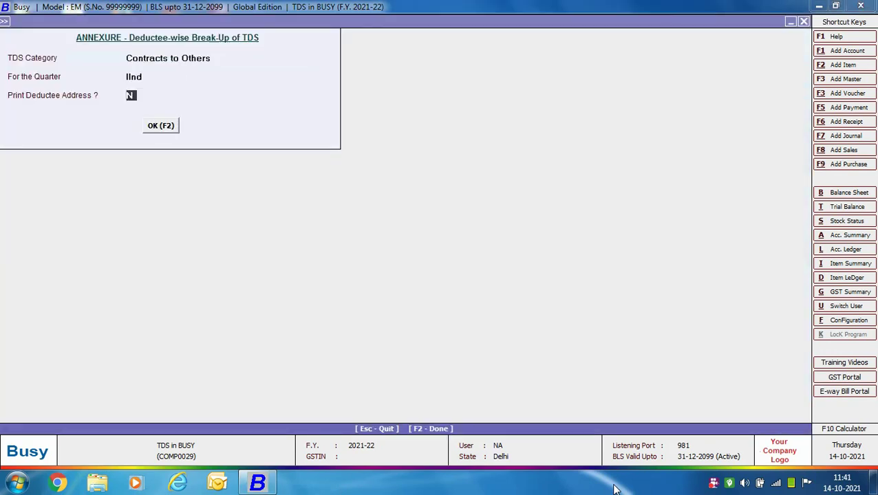
{"action": "key", "text": "Return"}
{"action": "key", "text": "Return"}
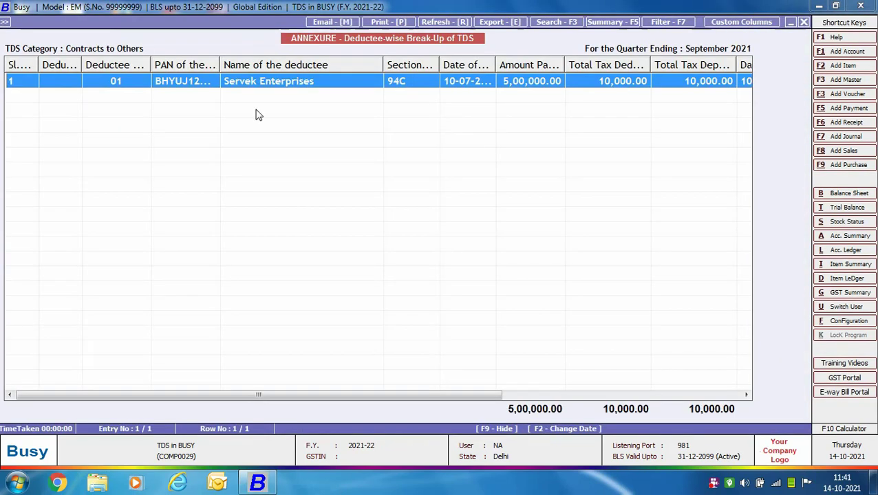
{"action": "key", "text": "Escape"}
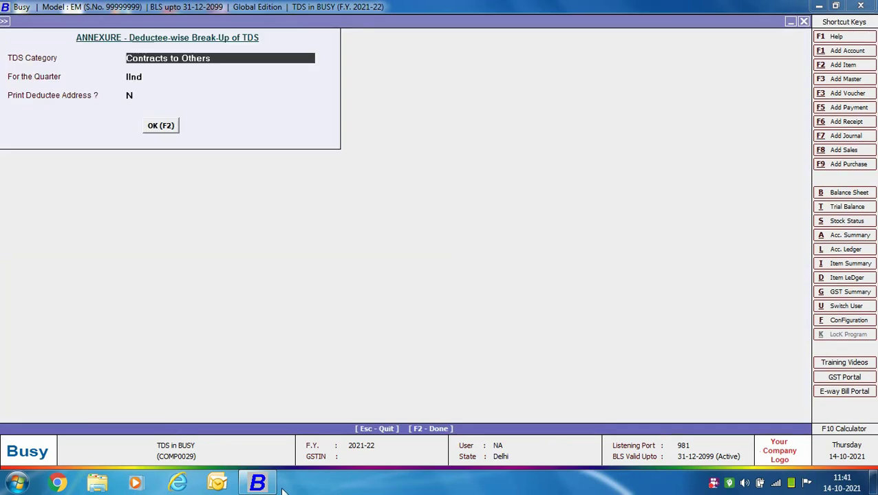
{"action": "key", "text": "Escape"}
Step: Open the TDS Deduction Details (Non-Salary) report for a selected category, with all references and all deductees
{"action": "key", "text": "Down"}
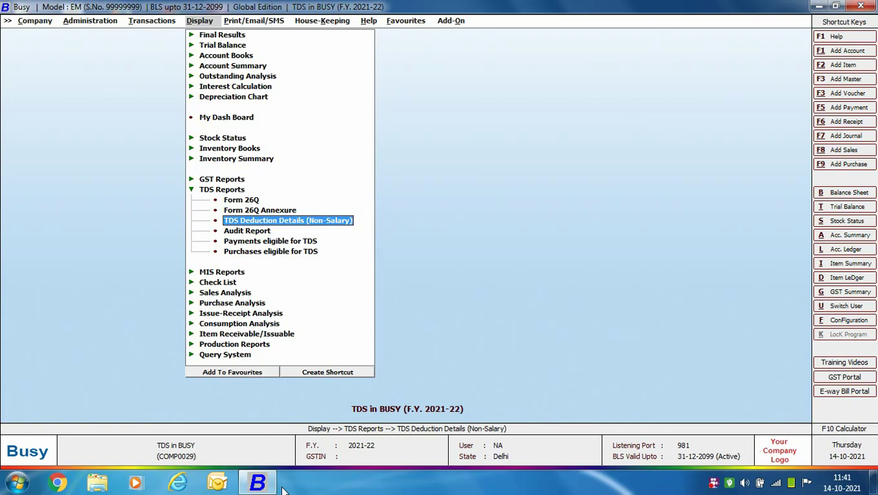
{"action": "key", "text": "Return"}
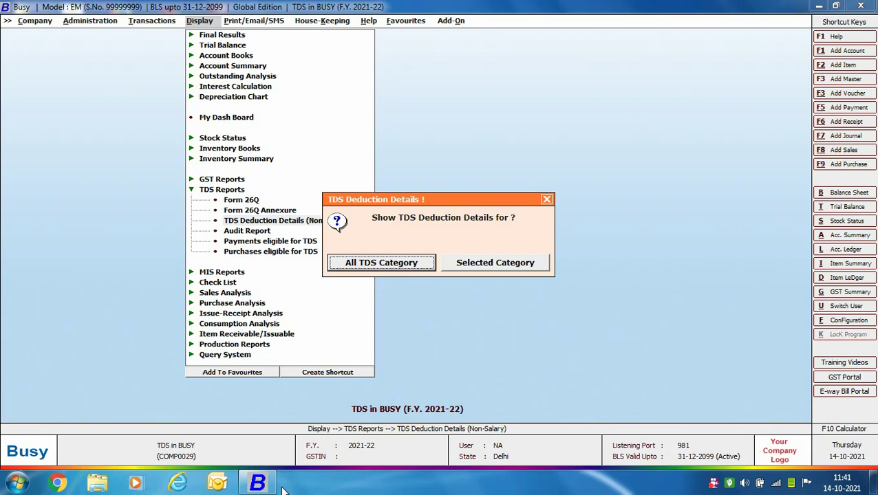
{"action": "key", "text": "Right"}
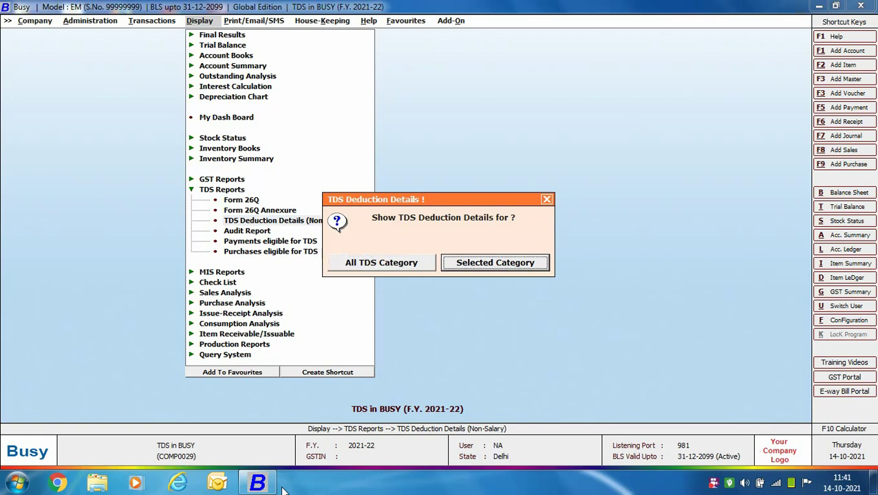
{"action": "key", "text": "Return"}
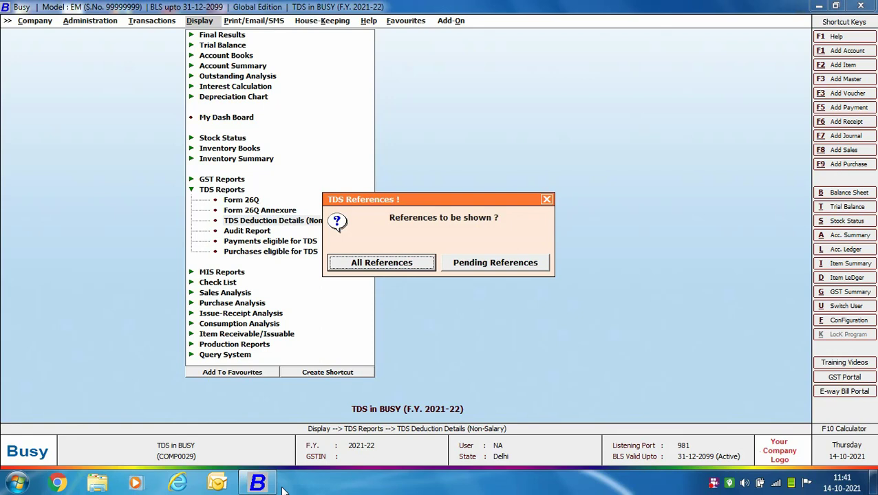
{"action": "key", "text": "Return"}
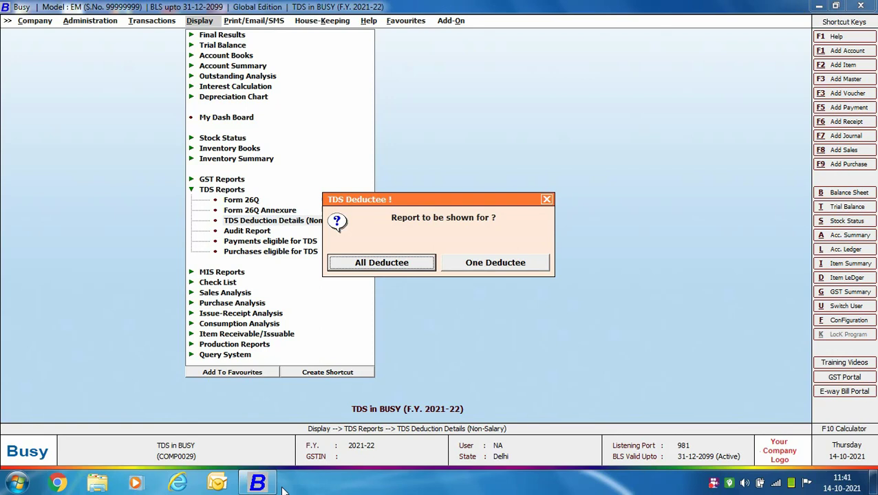
{"action": "key", "text": "Return"}
Step: View TDS details for Contracts to Others from 01-04-2021 to 05-10-2021, status as on 05-10-2021, without party address and PAN
{"action": "key", "text": "Return"}
{"action": "key", "text": "Return"}
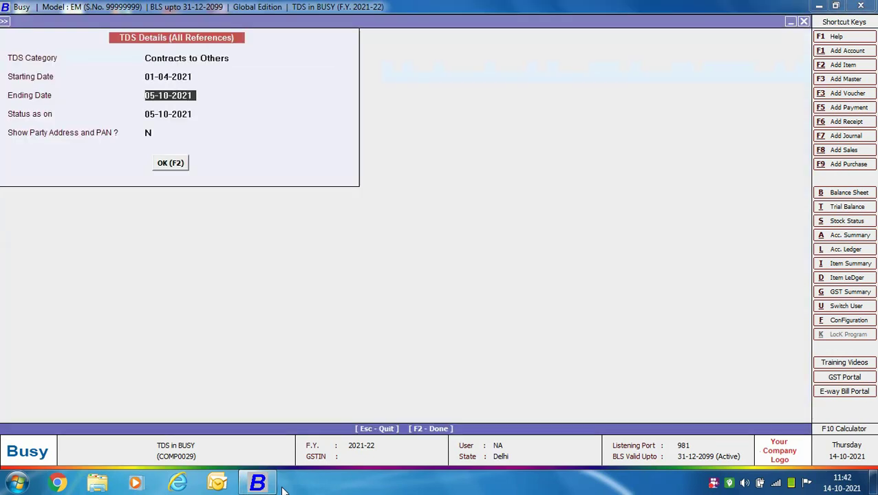
{"action": "key", "text": "Return"}
{"action": "key", "text": "Return"}
{"action": "key", "text": "Return"}
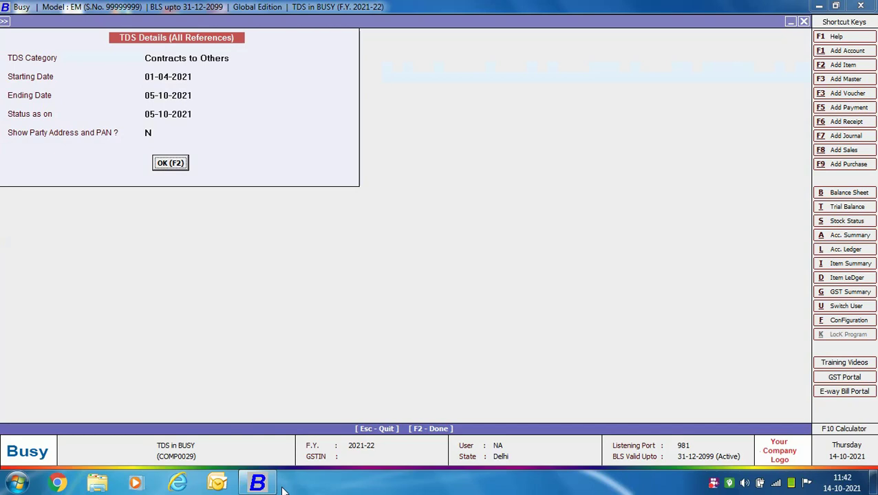
{"action": "key", "text": "Return"}
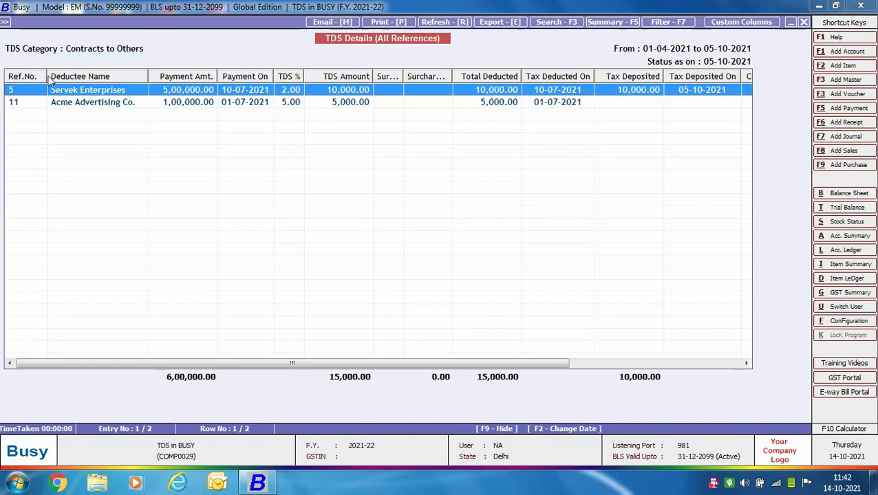
{"action": "key", "text": "Escape"}
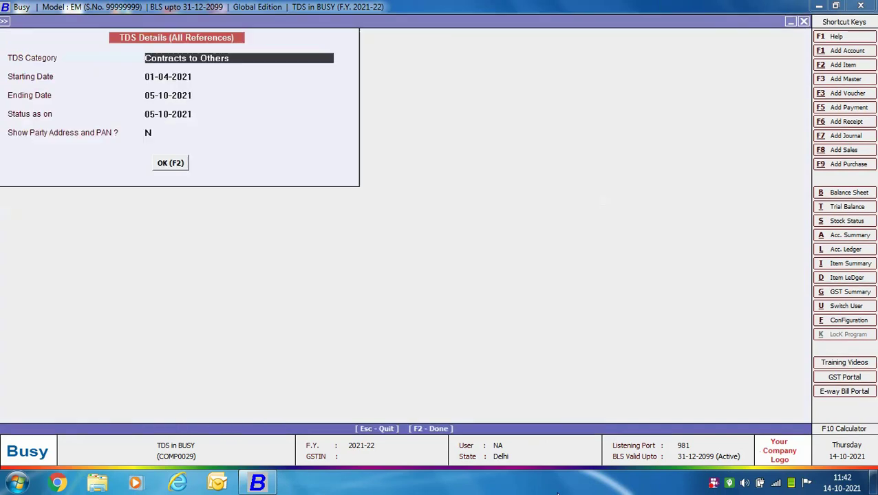
{"action": "key", "text": "Escape"}
{"action": "key", "text": "Escape"}
{"action": "key", "text": "Escape"}
Step: Open the TDS Audit Report for a selected category
{"action": "key", "text": "Down"}
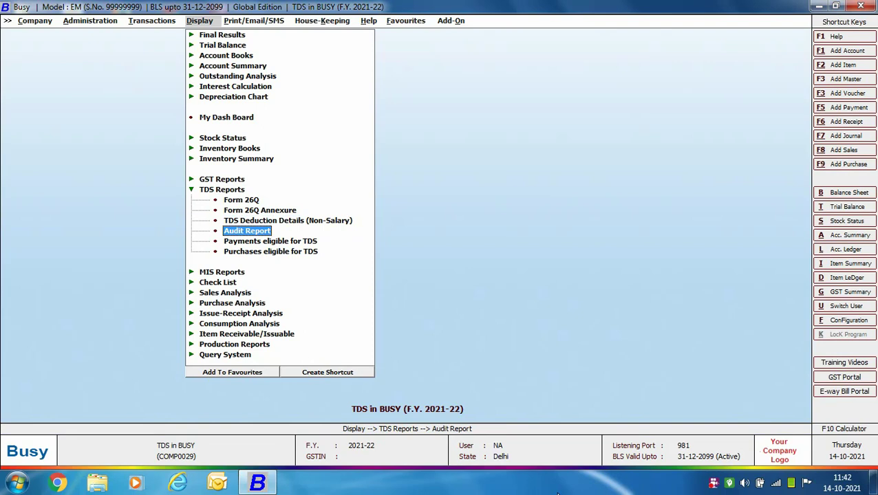
{"action": "key", "text": "Return"}
{"action": "key", "text": "Return"}
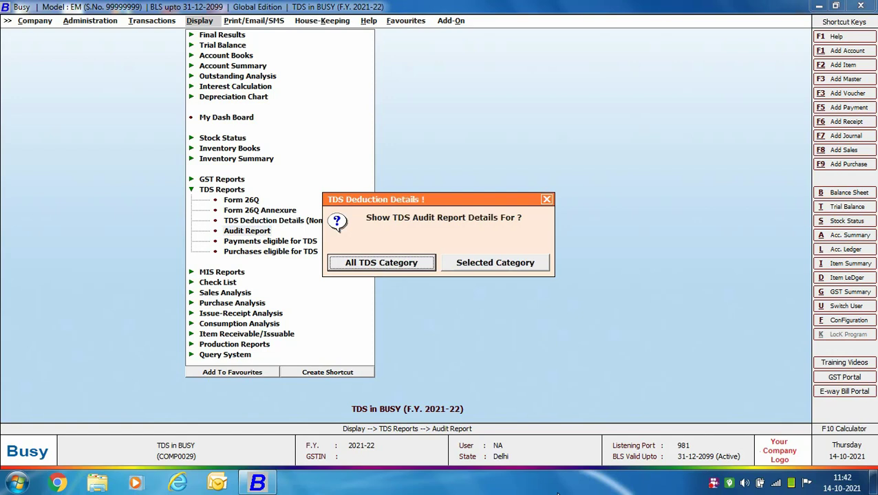
{"action": "key", "text": "Right"}
{"action": "key", "text": "Return"}
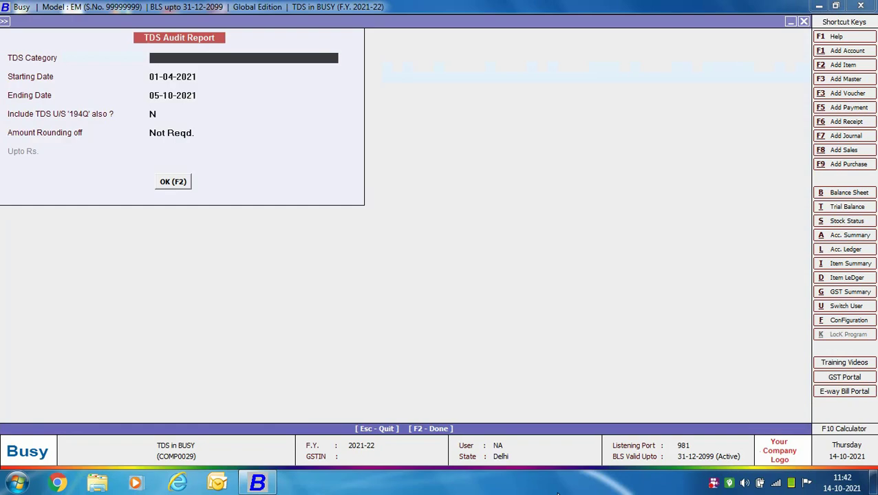
Step: View the audit report for Contracts to Others from 01-04-2021 to 05-10-2021, excluding section 194Q and without amount rounding
{"action": "key", "text": "space"}
{"action": "type", "text": "c"}
{"action": "key", "text": "Down"}
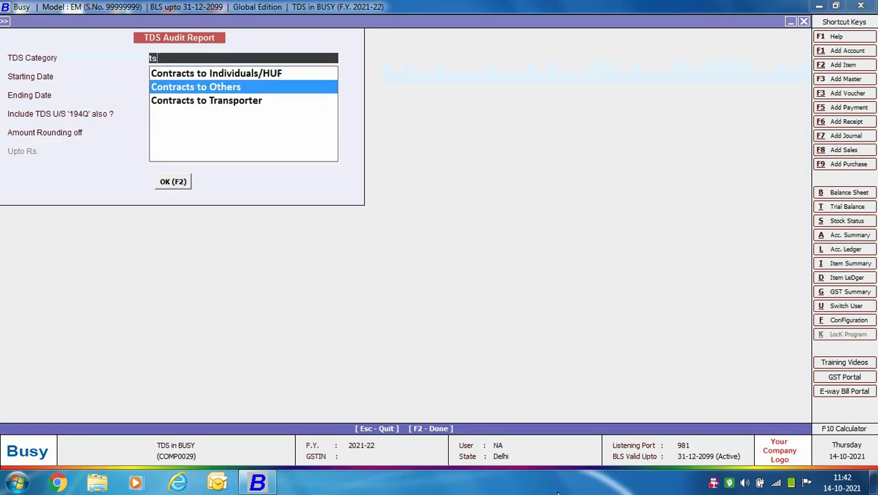
{"action": "key", "text": "Return"}
{"action": "key", "text": "Return"}
{"action": "key", "text": "Return"}
{"action": "key", "text": "Return"}
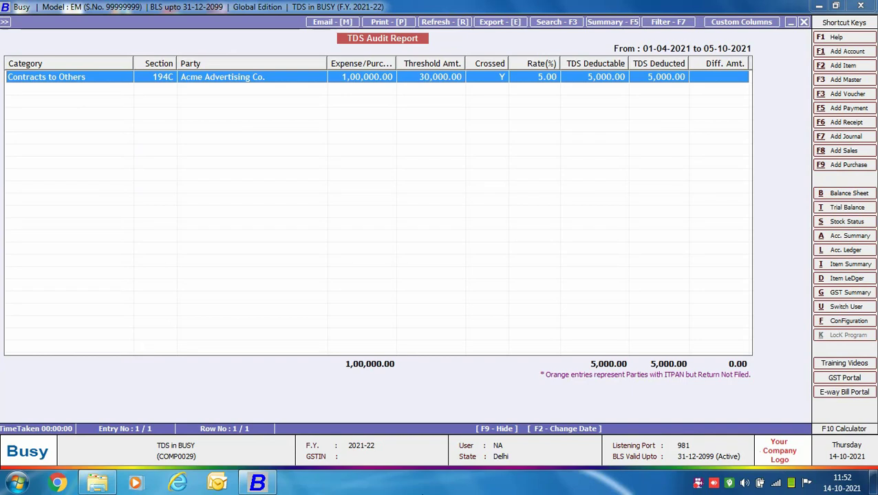
{"action": "key", "text": "Escape"}
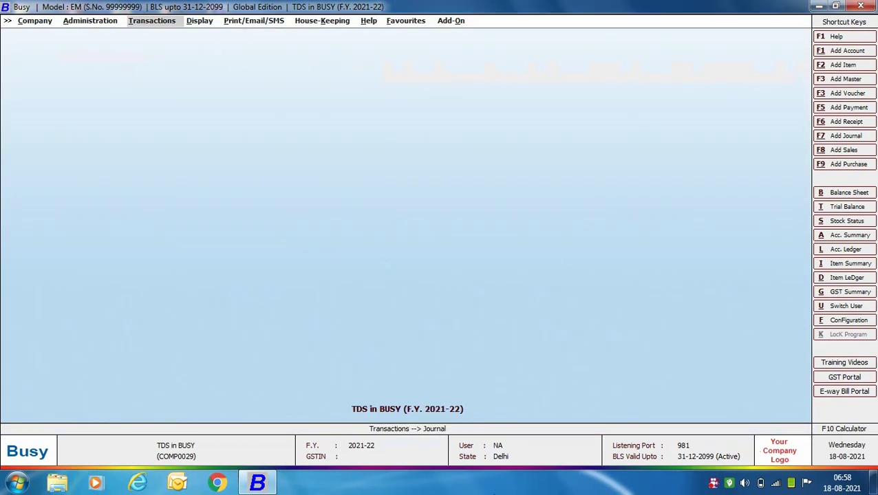